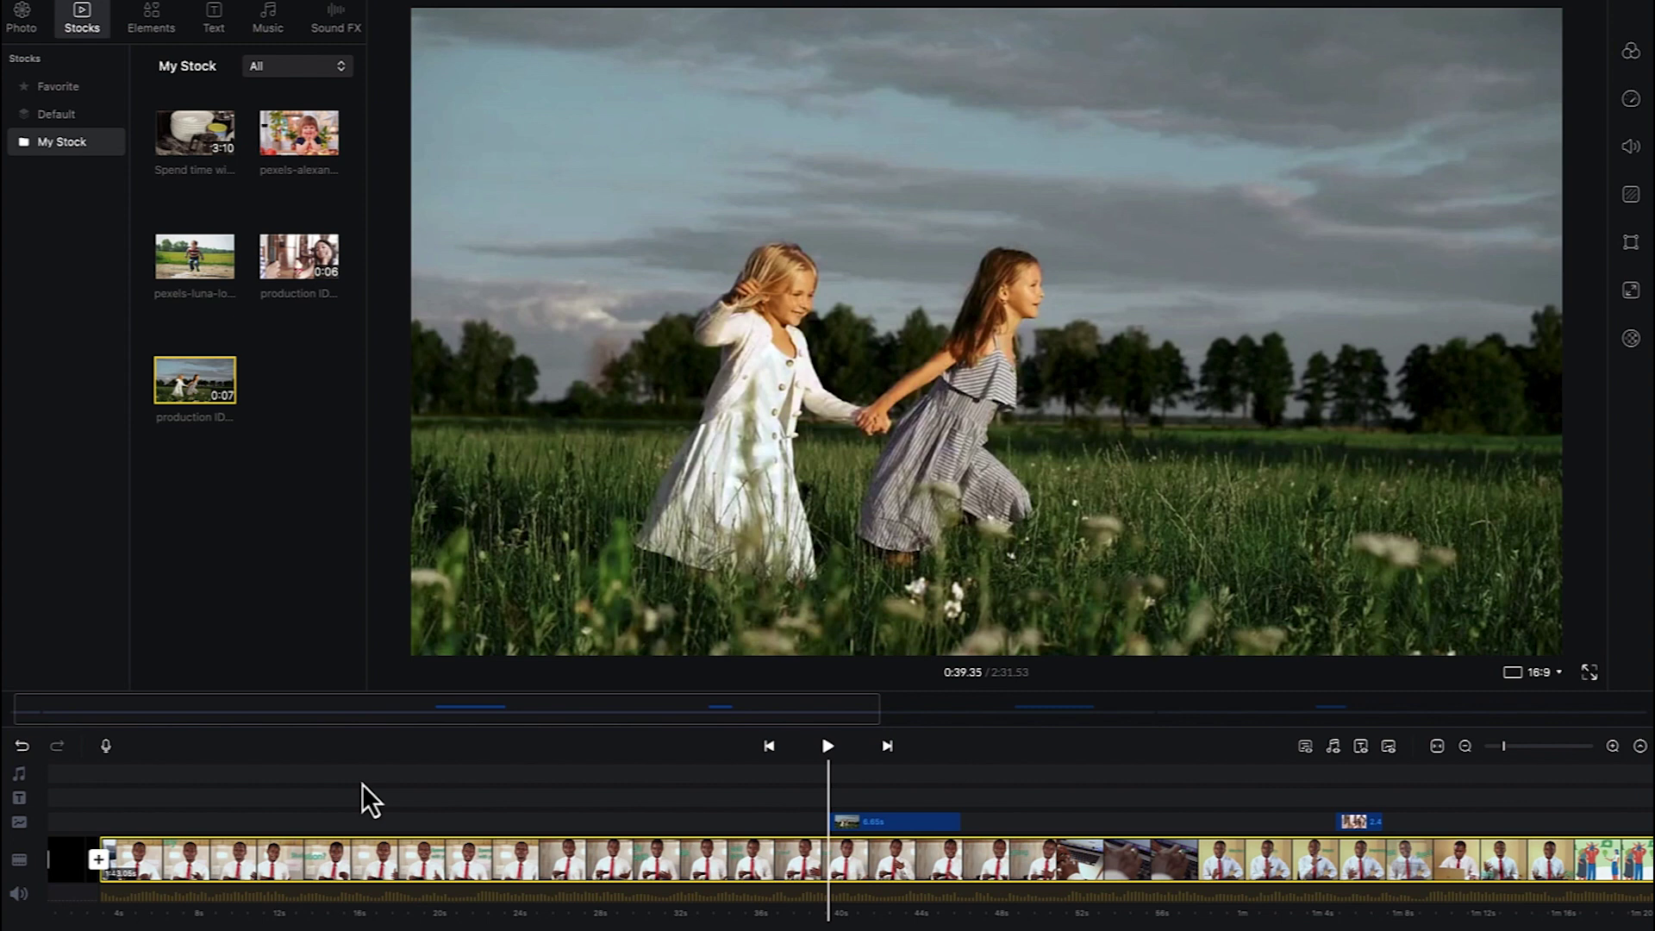
Step: Scroll the timeline back to the talking-head clip and show the Elements library
{"action": "scroll", "coordinate": [626, 784], "scroll_direction": "left", "scroll_amount": 5}
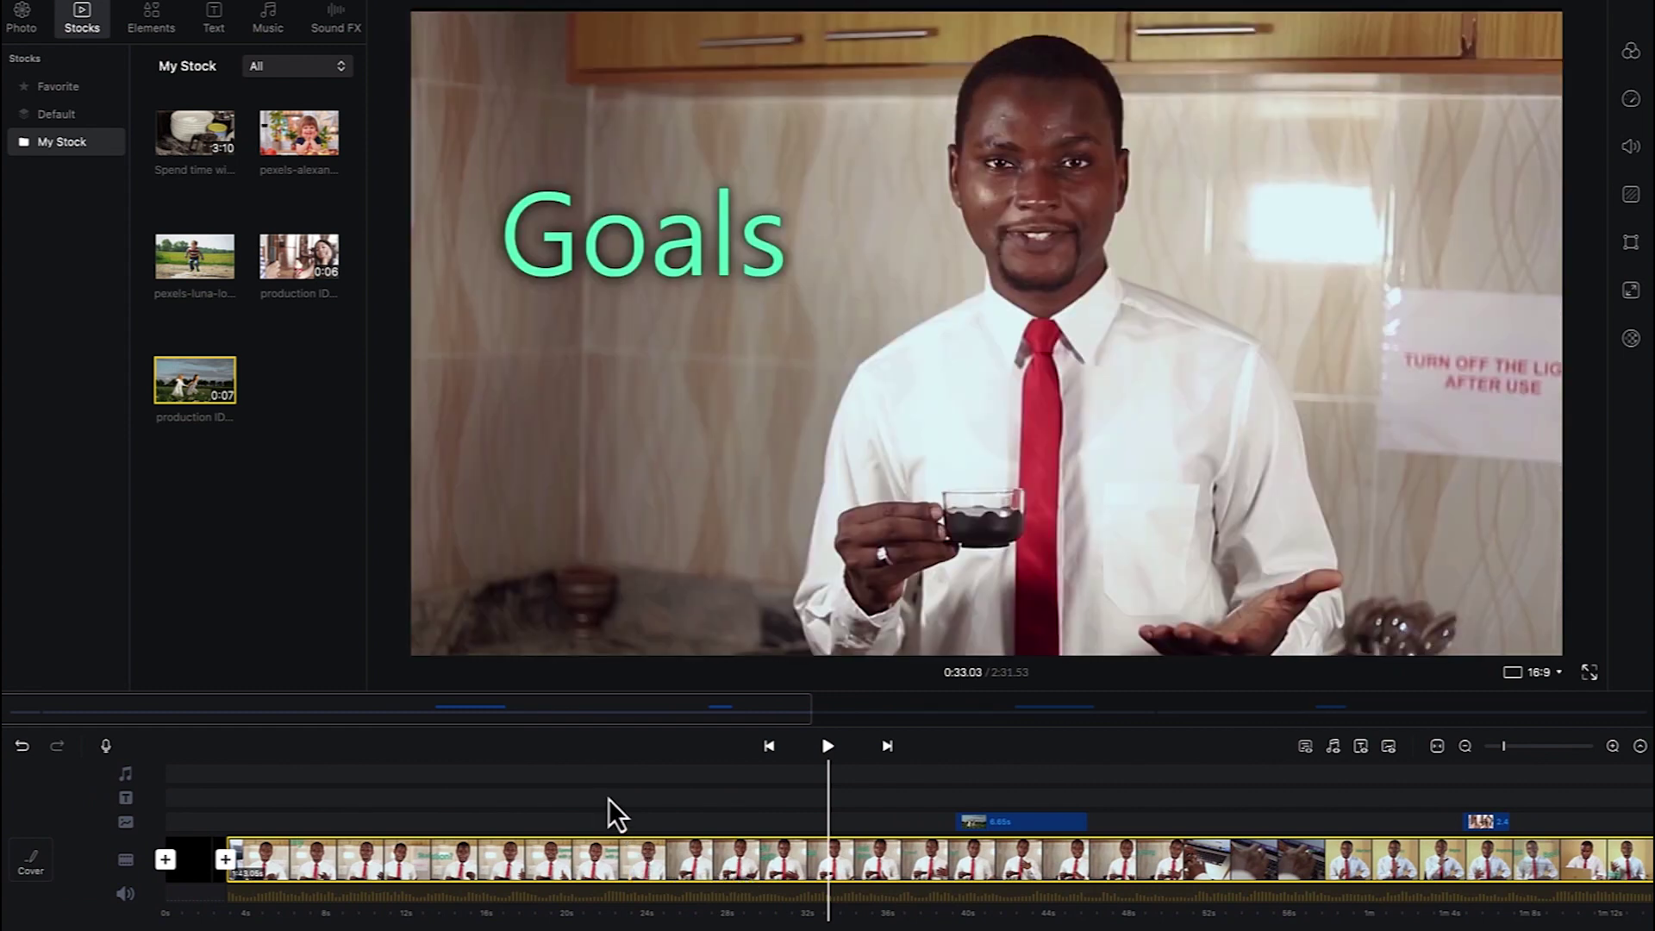
{"action": "left_click", "coordinate": [152, 26]}
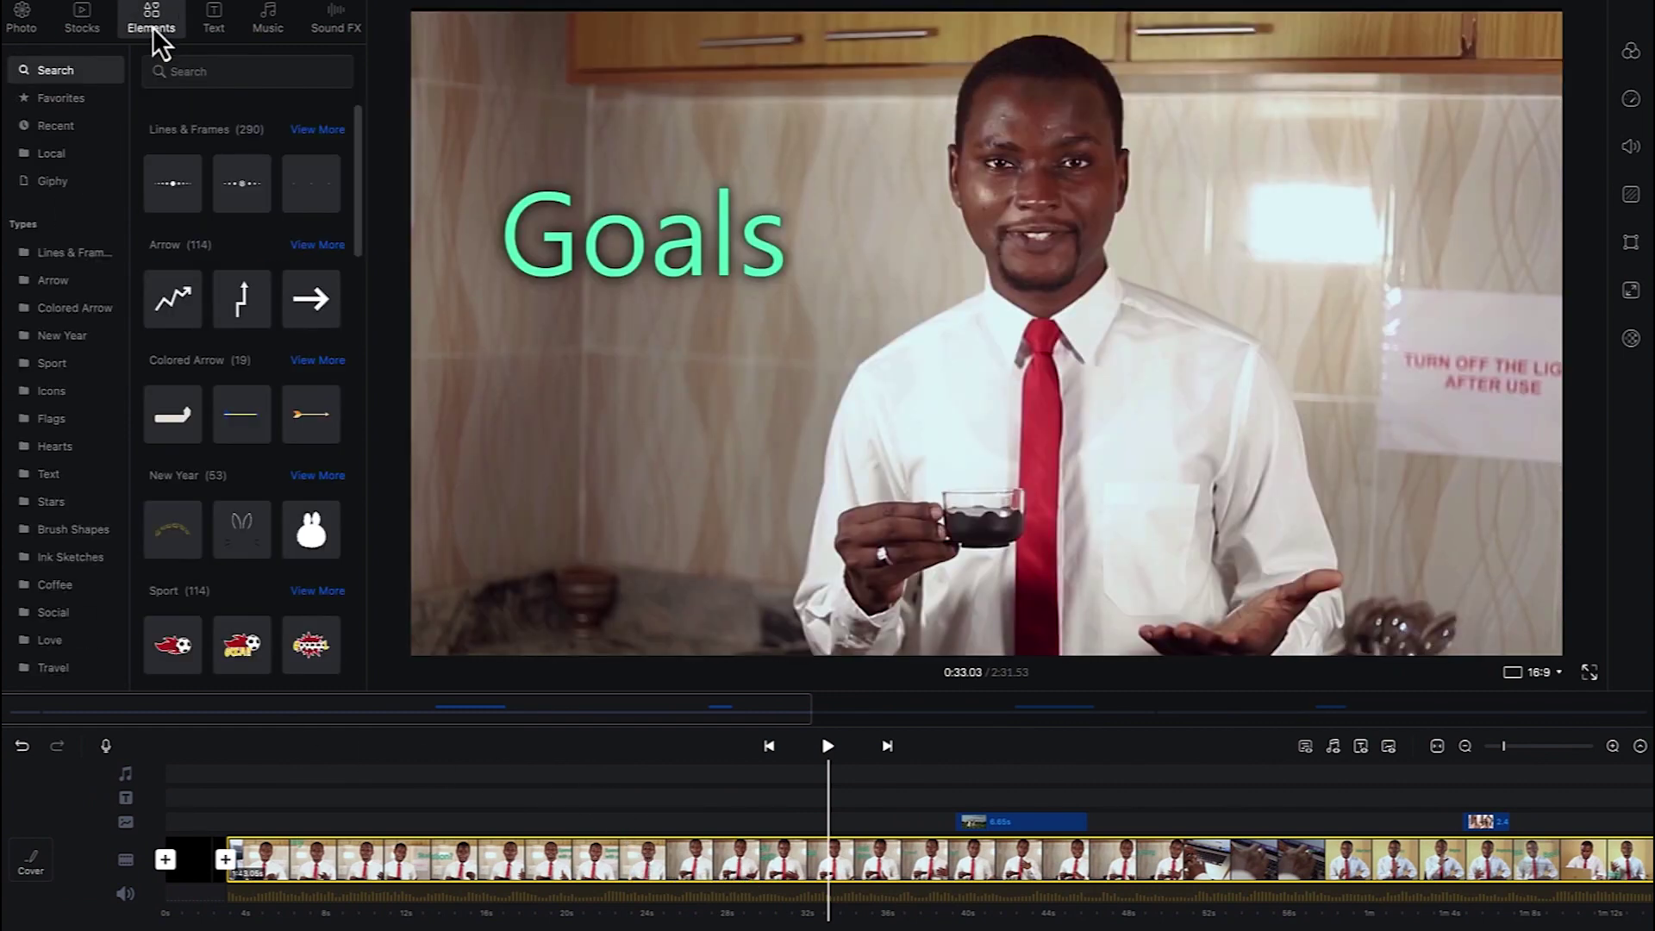
{"action": "mouse_move", "coordinate": [150, 163]}
{"action": "mouse_move", "coordinate": [184, 305]}
{"action": "mouse_move", "coordinate": [203, 425]}
{"action": "scroll", "coordinate": [217, 530], "scroll_direction": "down", "scroll_amount": 4}
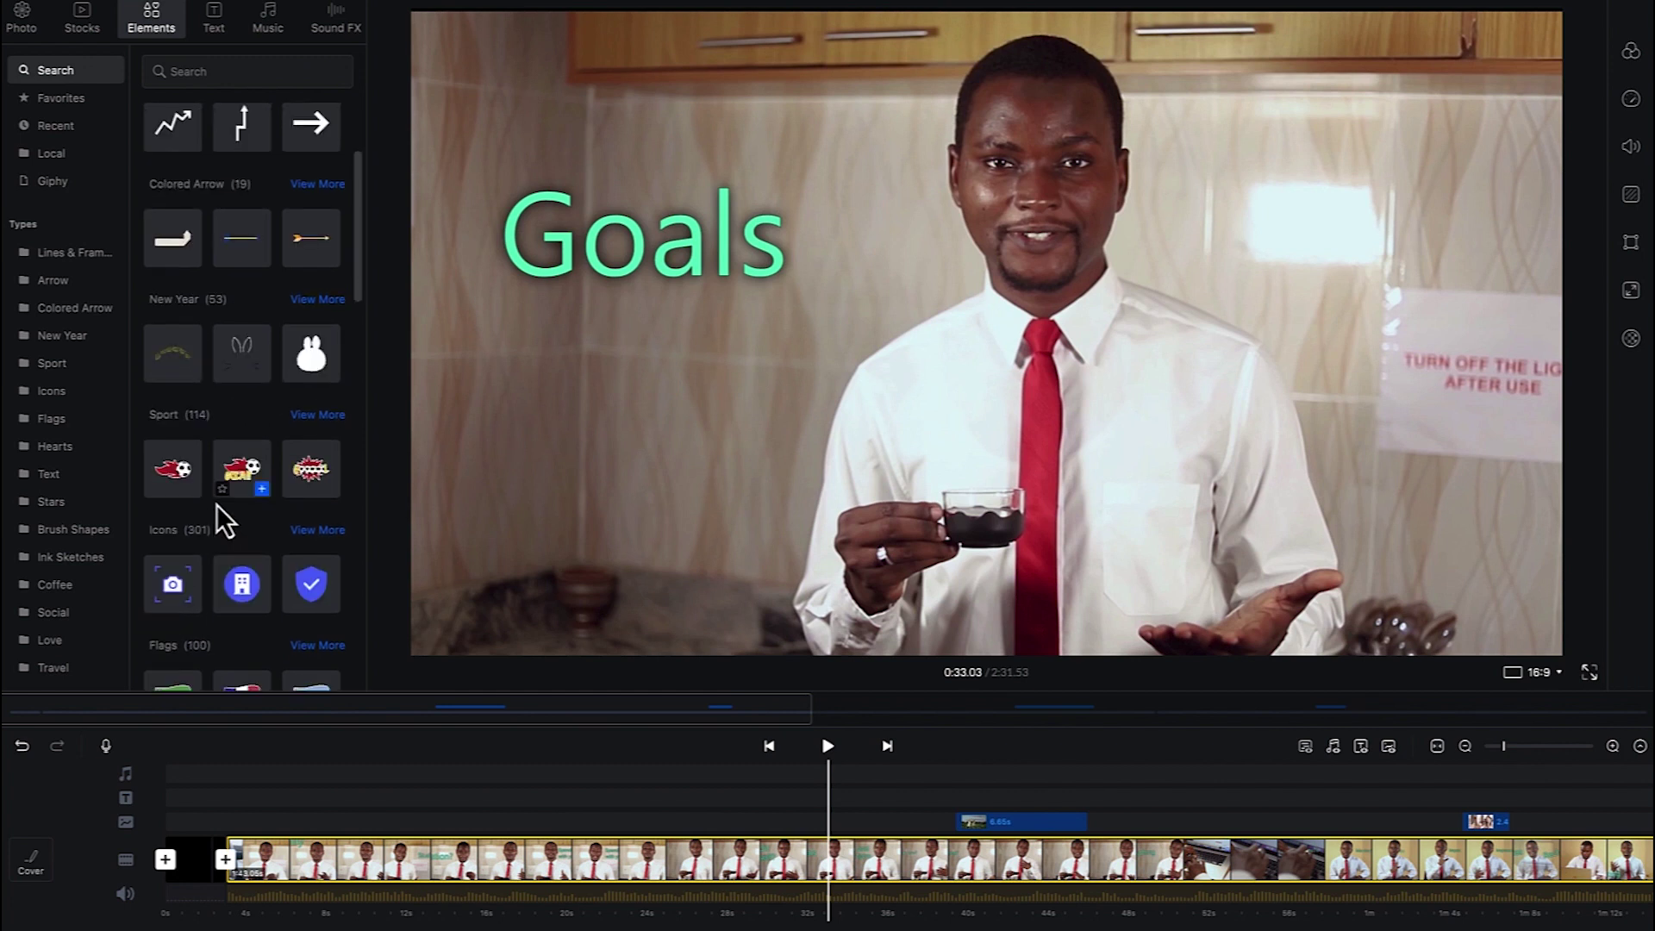
{"action": "scroll", "coordinate": [224, 465], "scroll_direction": "down", "scroll_amount": 1}
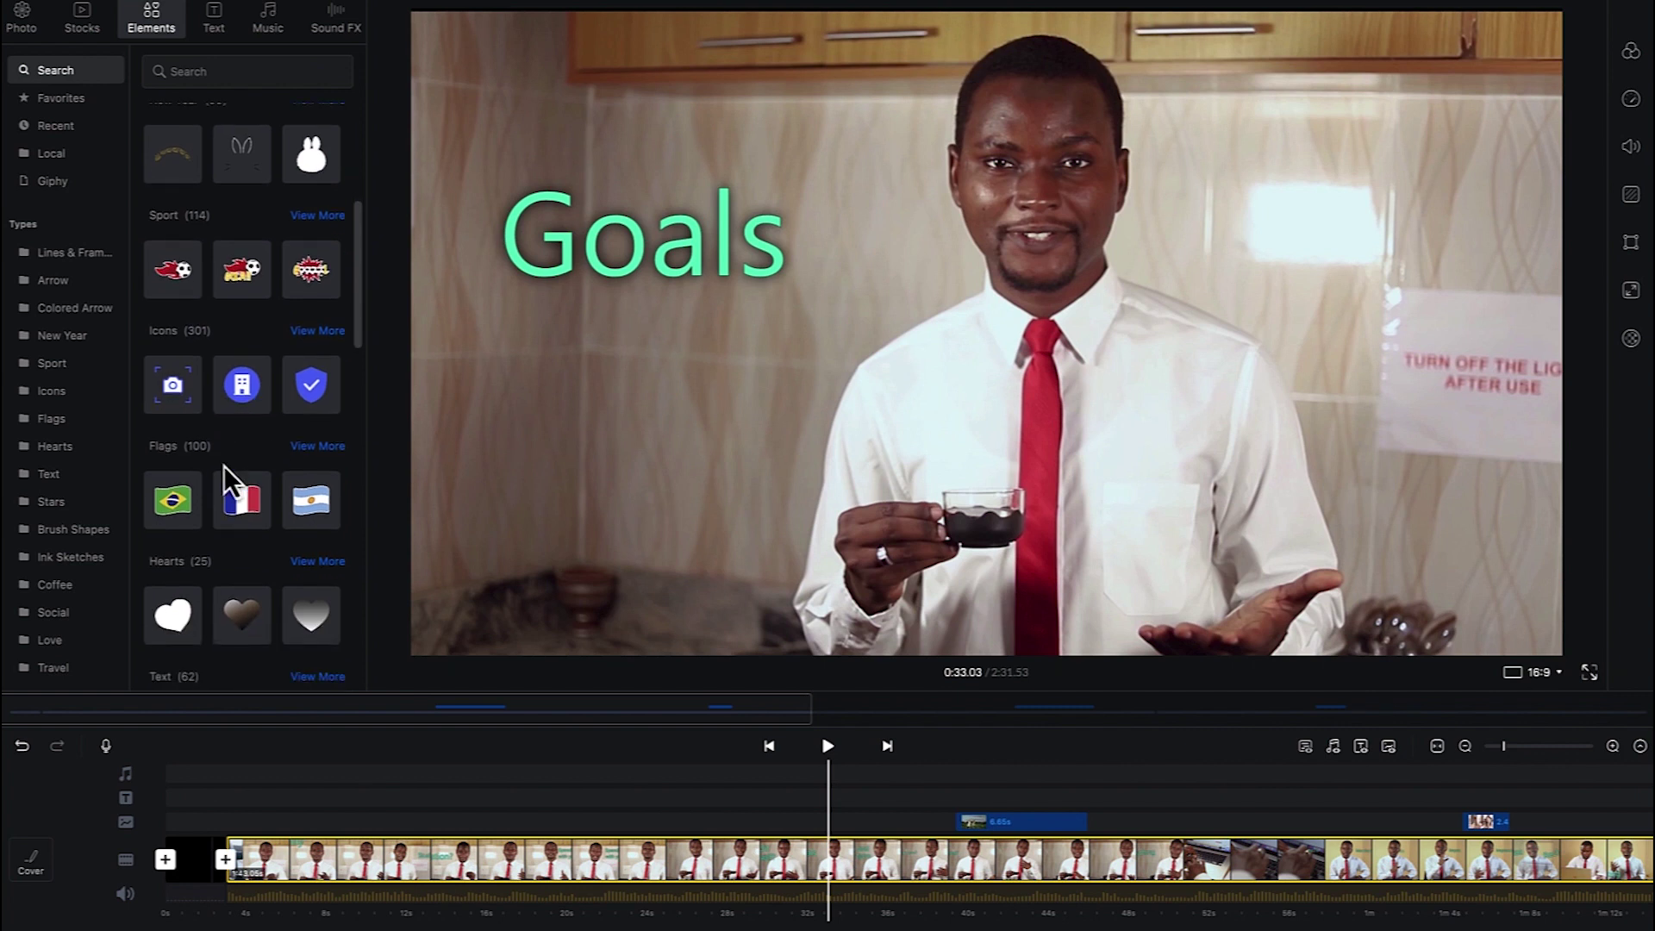
{"action": "scroll", "coordinate": [210, 499], "scroll_direction": "down", "scroll_amount": 2}
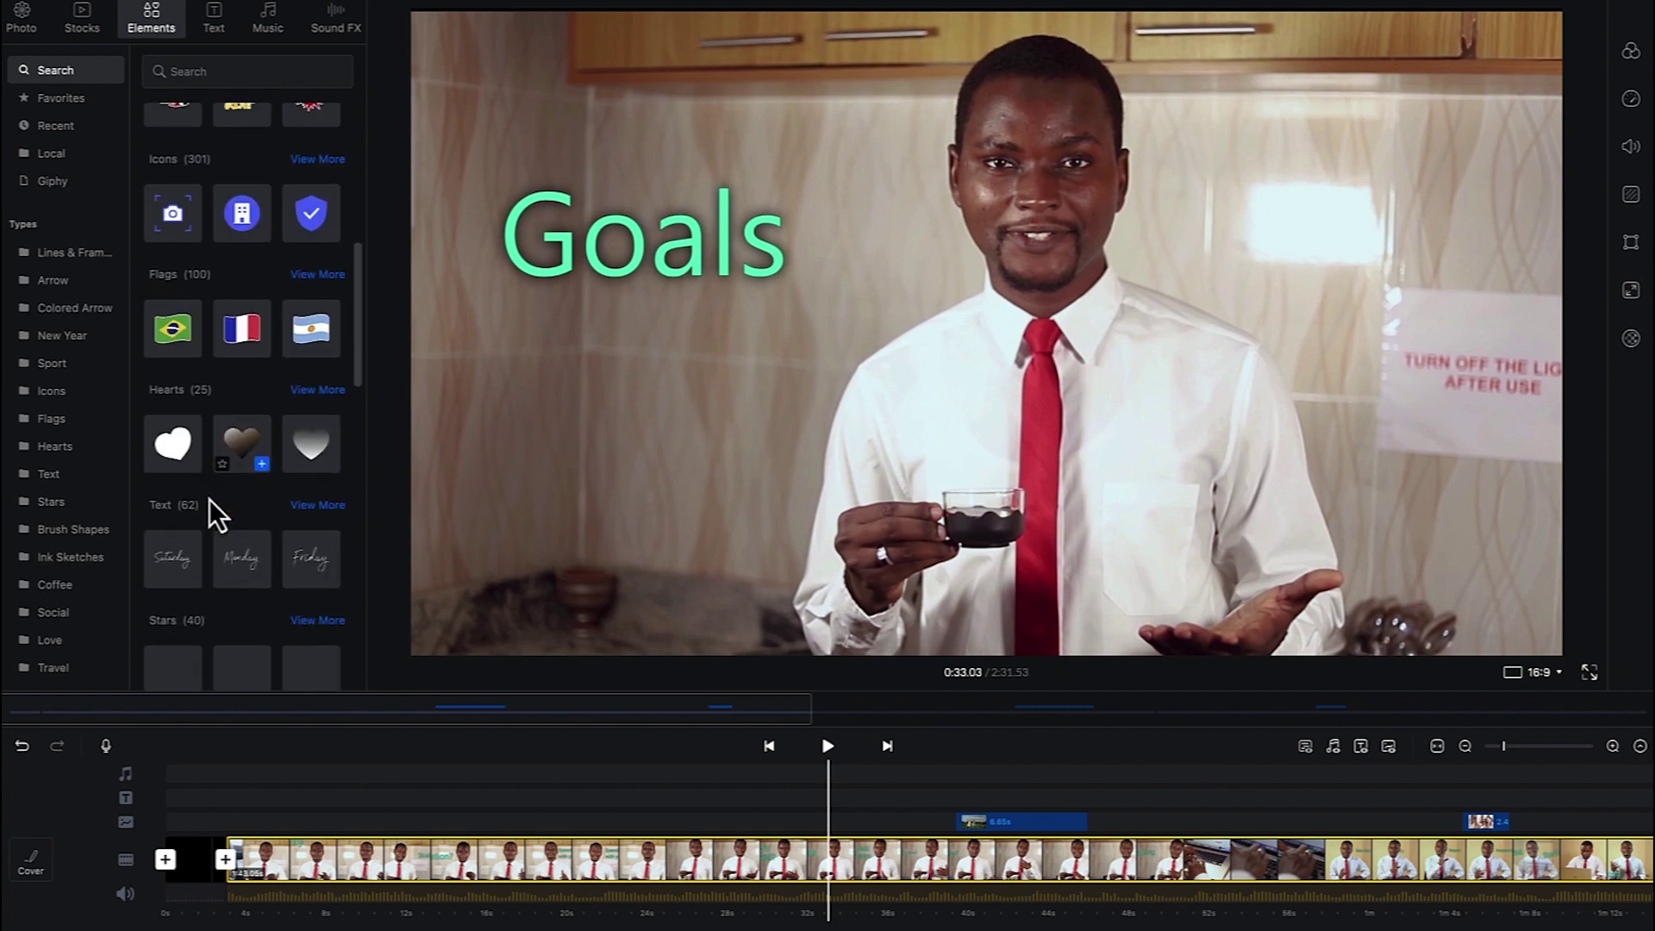
{"action": "left_click", "coordinate": [61, 102]}
Step: Browse the Recent, Favorites and Local elements, then display the Lines & Frames category
{"action": "left_click", "coordinate": [63, 129]}
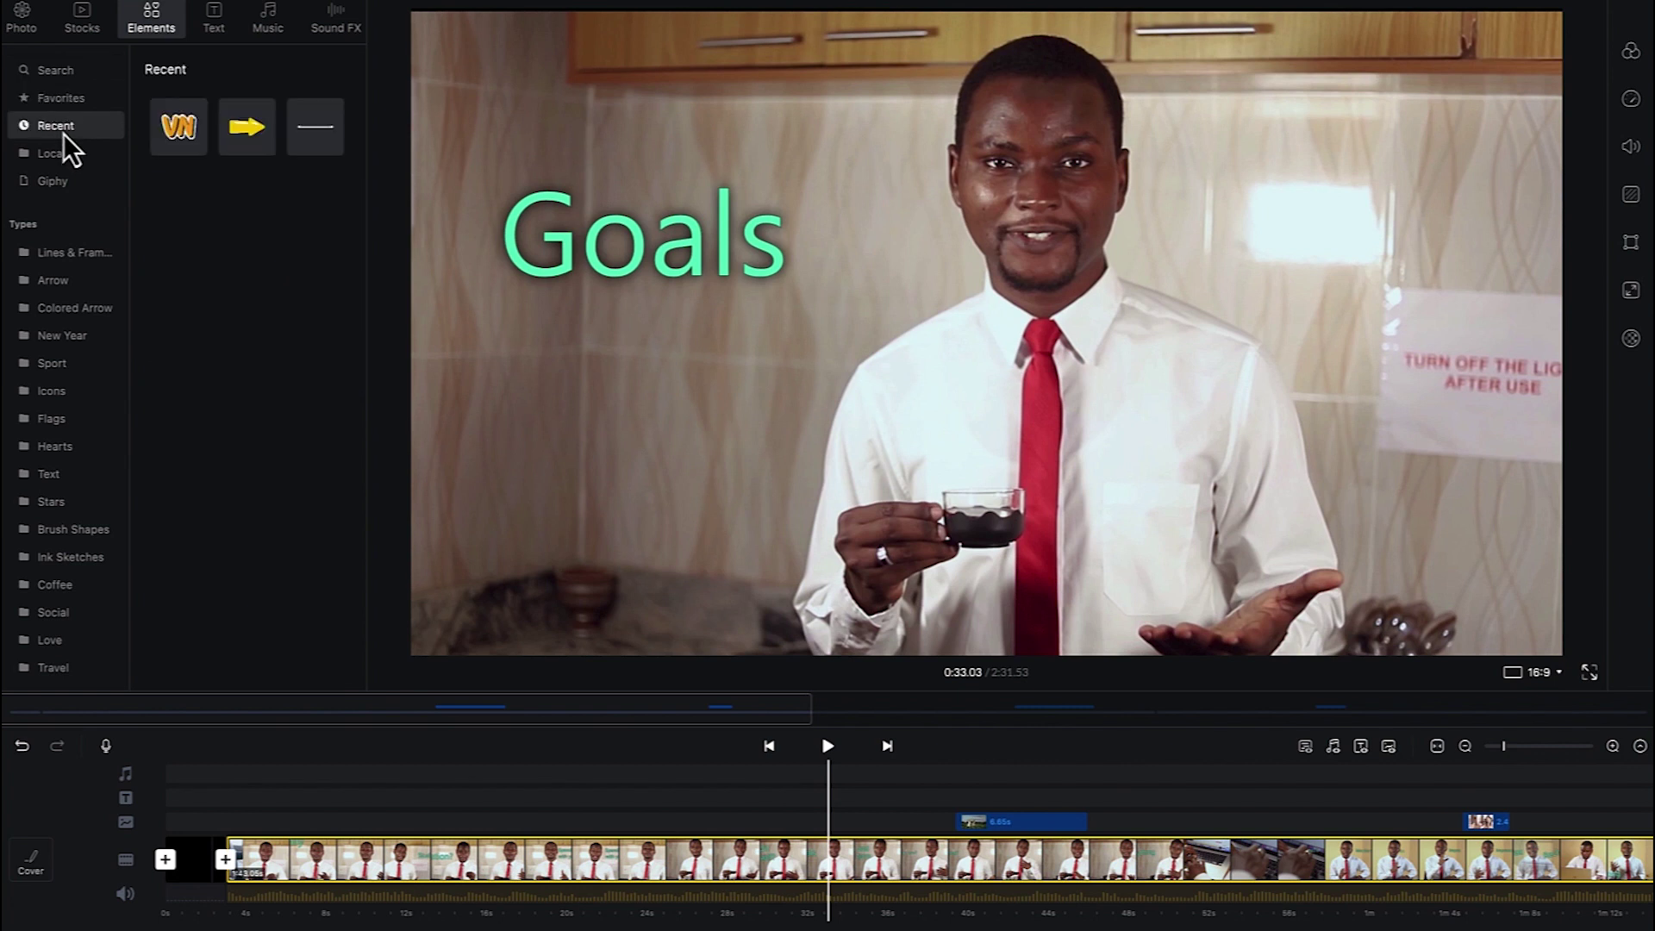
{"action": "left_click", "coordinate": [82, 107]}
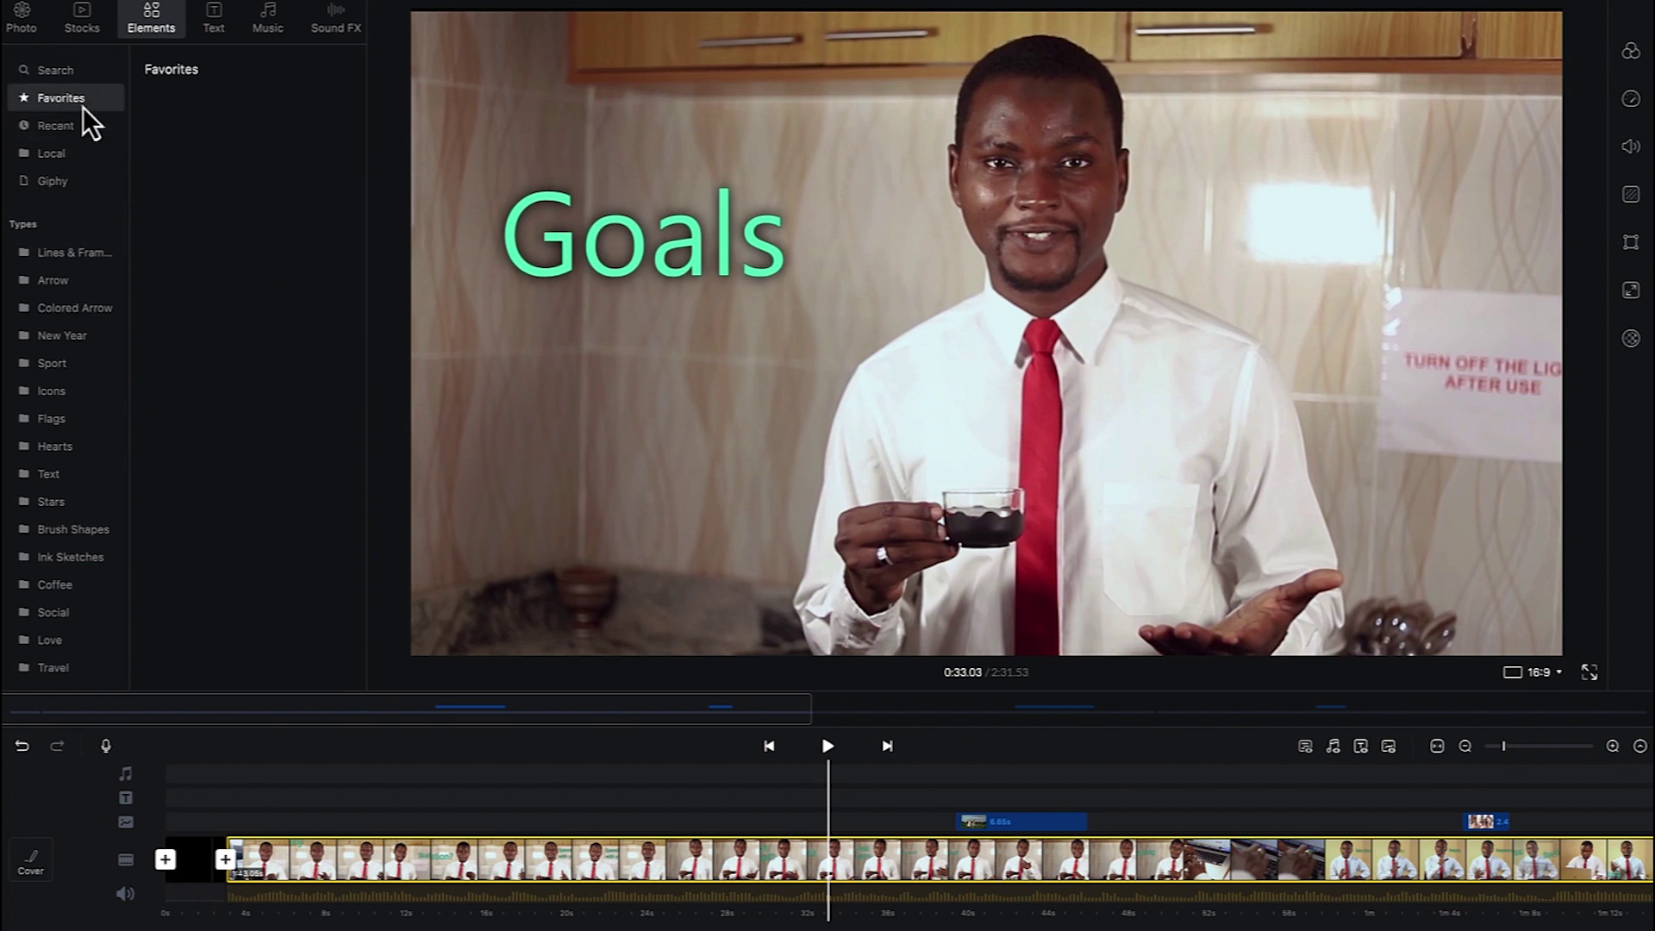
{"action": "left_click", "coordinate": [85, 158]}
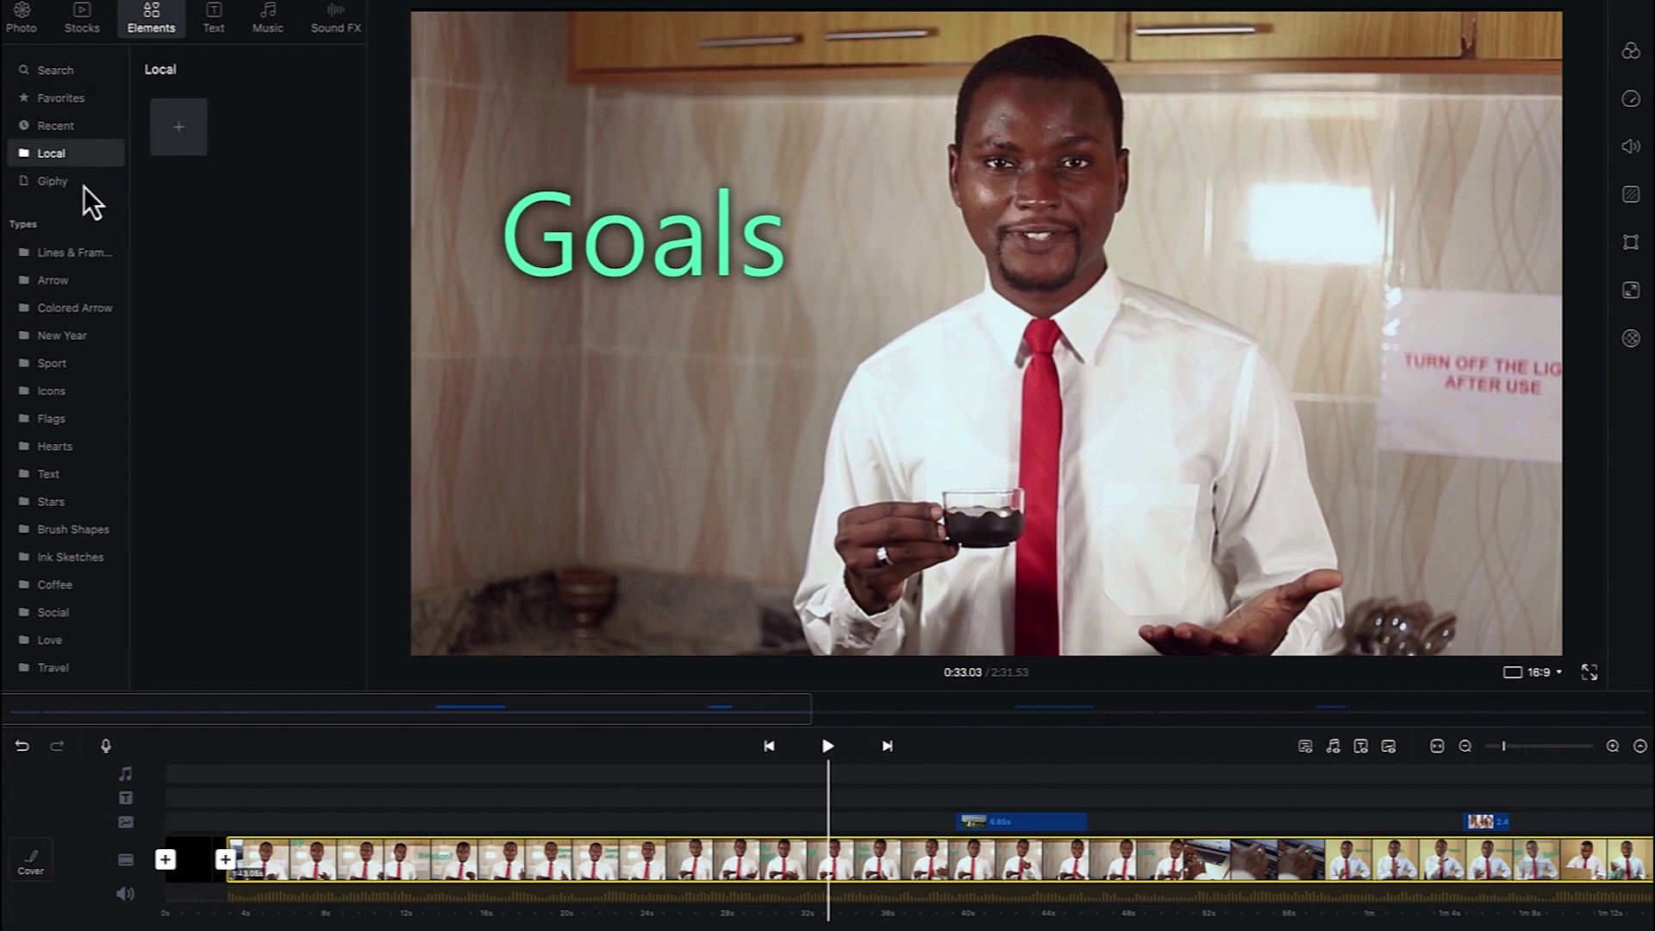
{"action": "left_click", "coordinate": [77, 255]}
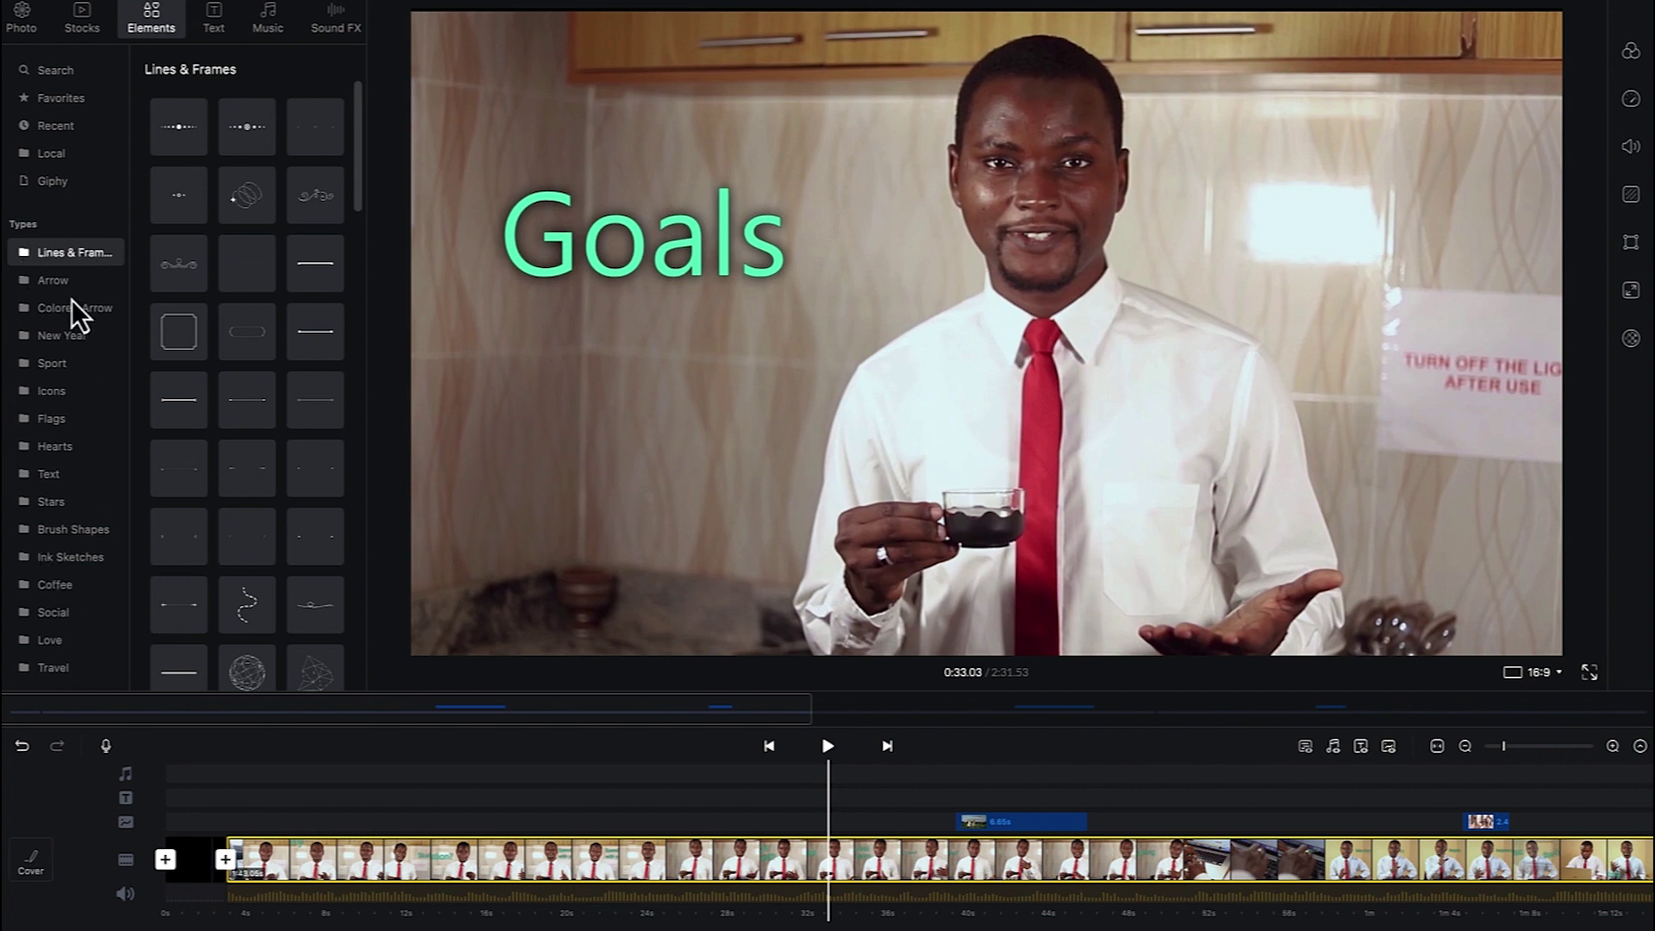
Step: Browse the Arrow, Colored Arrow, New Year, Sport, Brush Shapes, Ink Sketches, Coffee and Social categories
{"action": "left_click", "coordinate": [53, 281]}
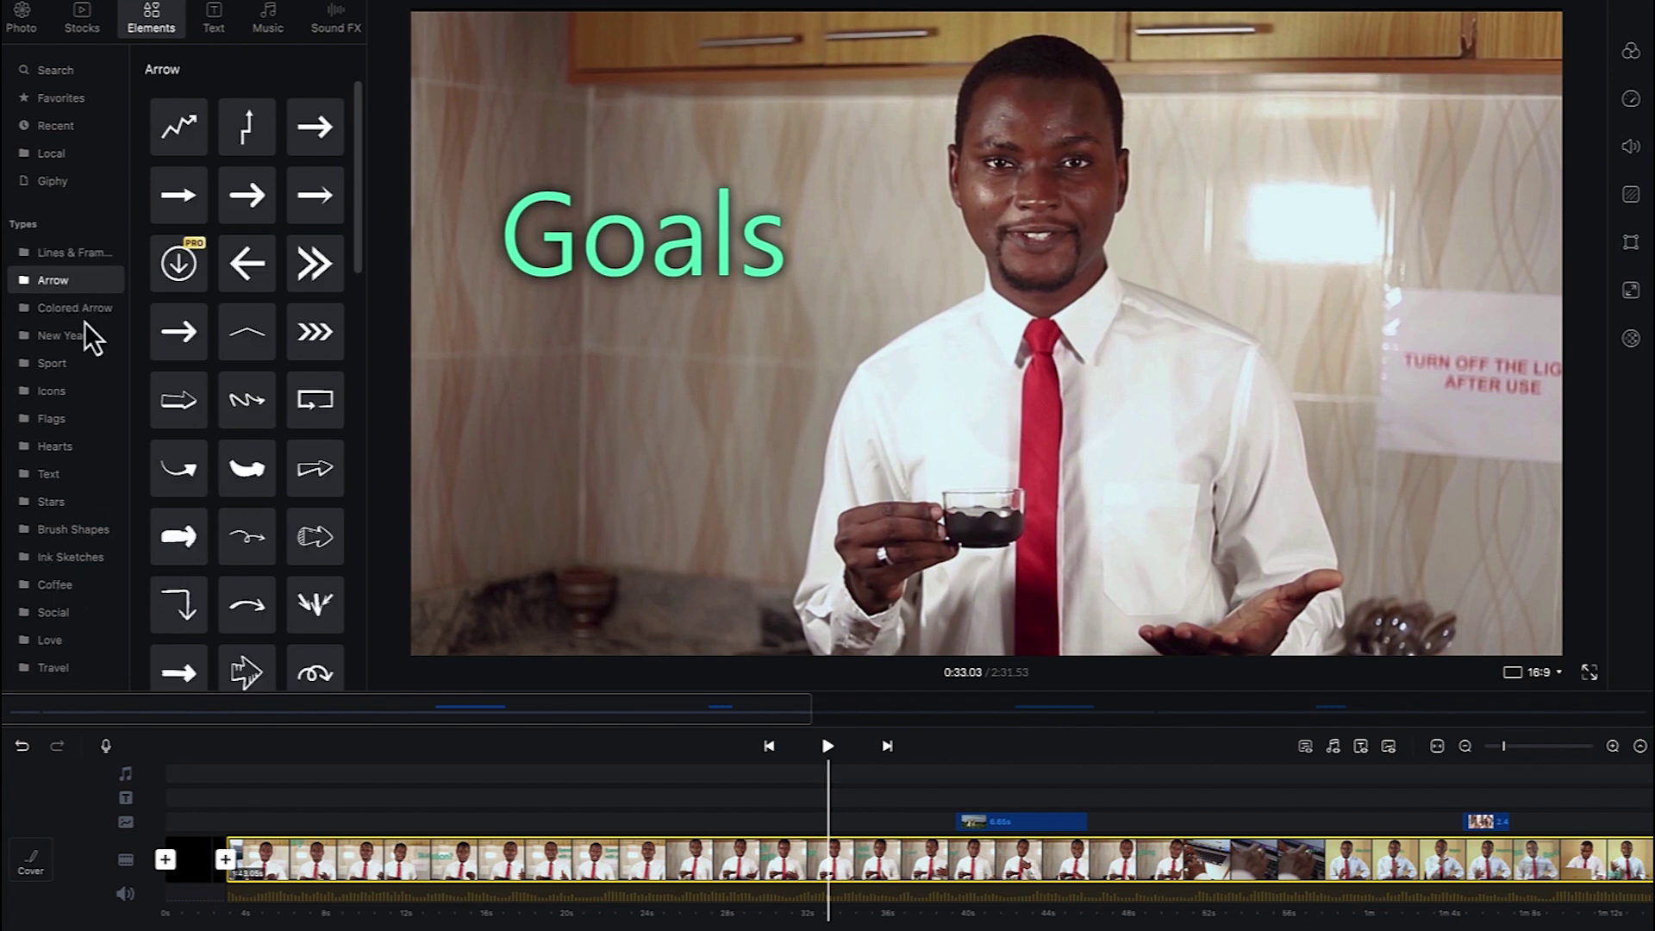
{"action": "left_click", "coordinate": [84, 316]}
{"action": "left_click", "coordinate": [76, 345]}
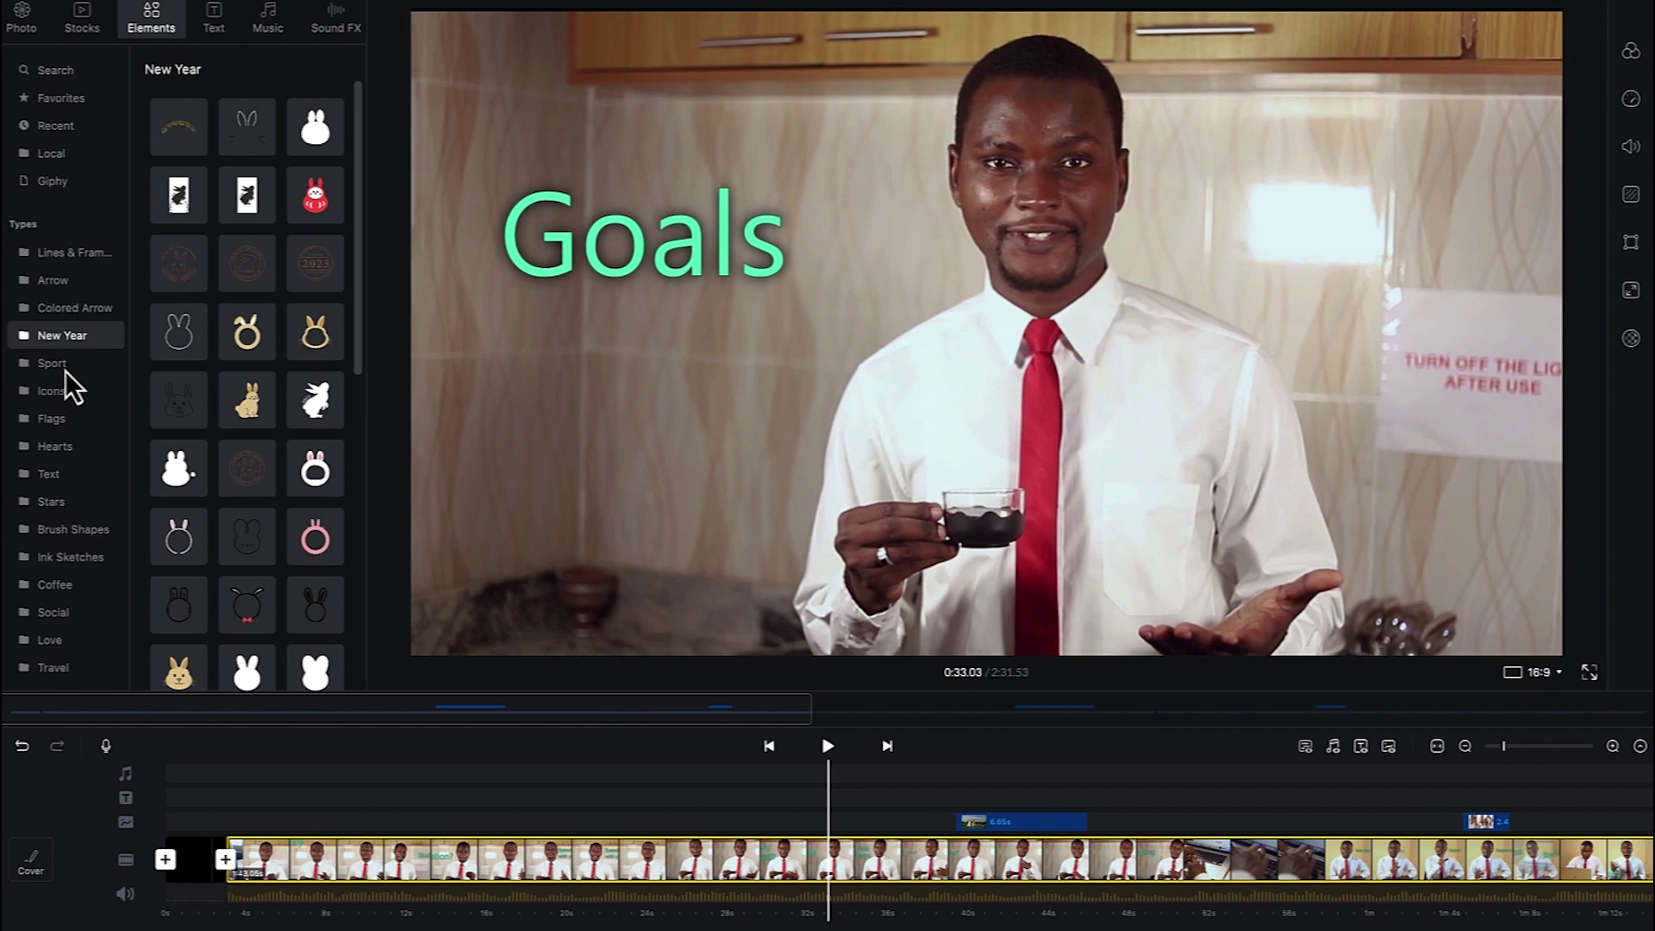
{"action": "left_click", "coordinate": [66, 371]}
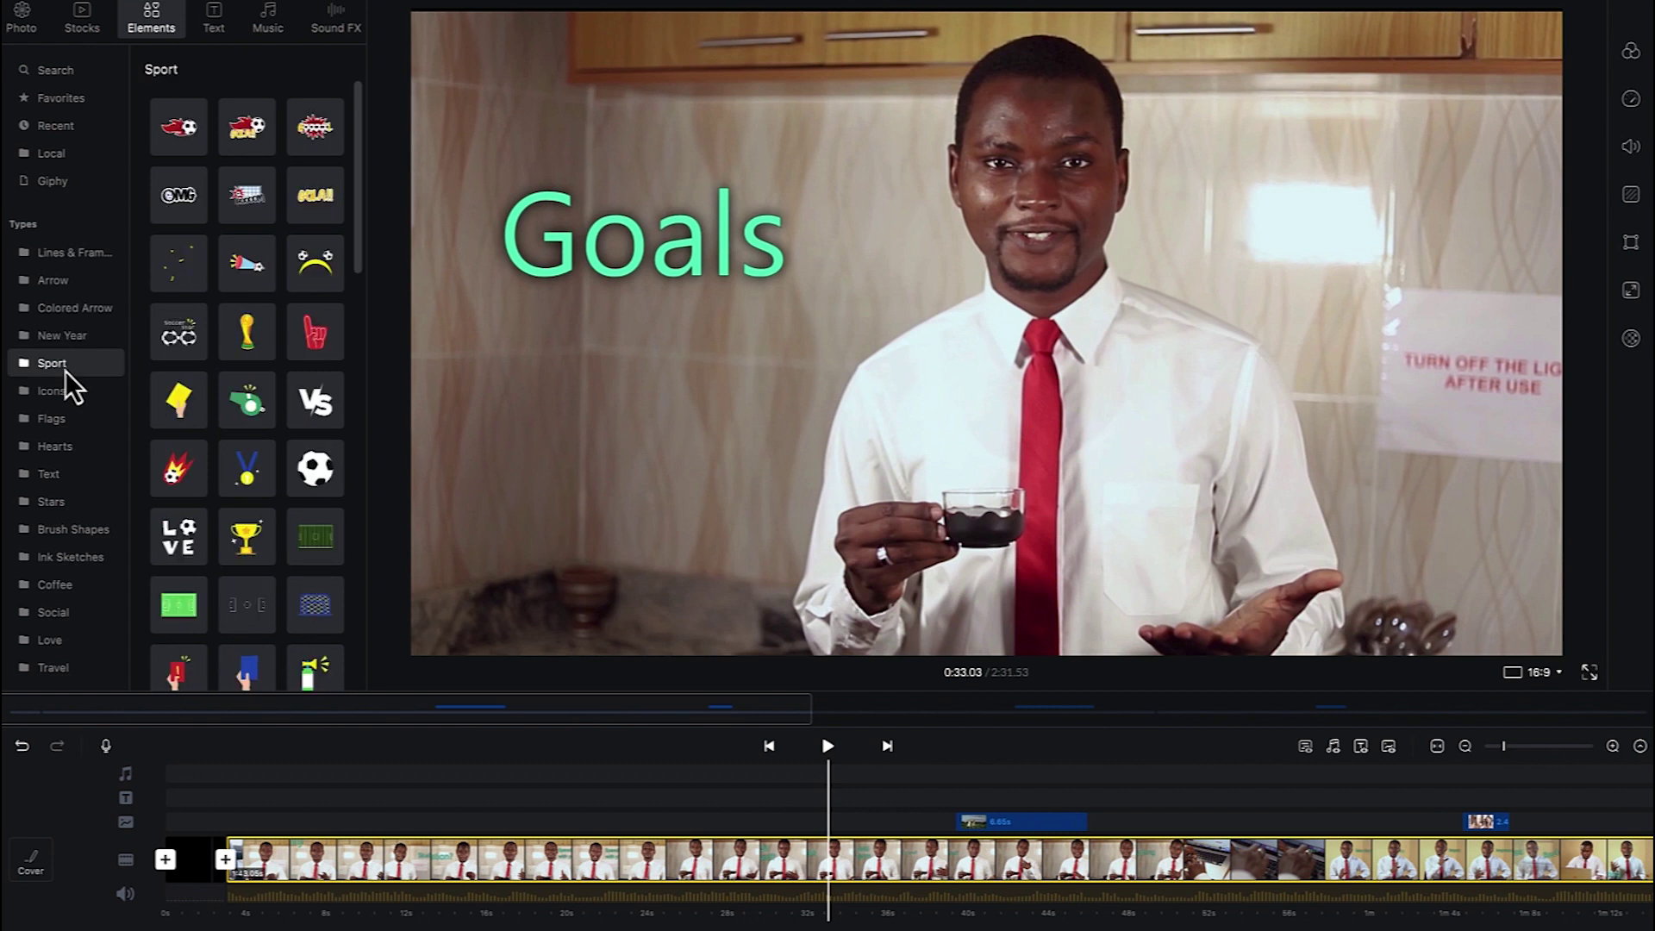
{"action": "left_click", "coordinate": [67, 535]}
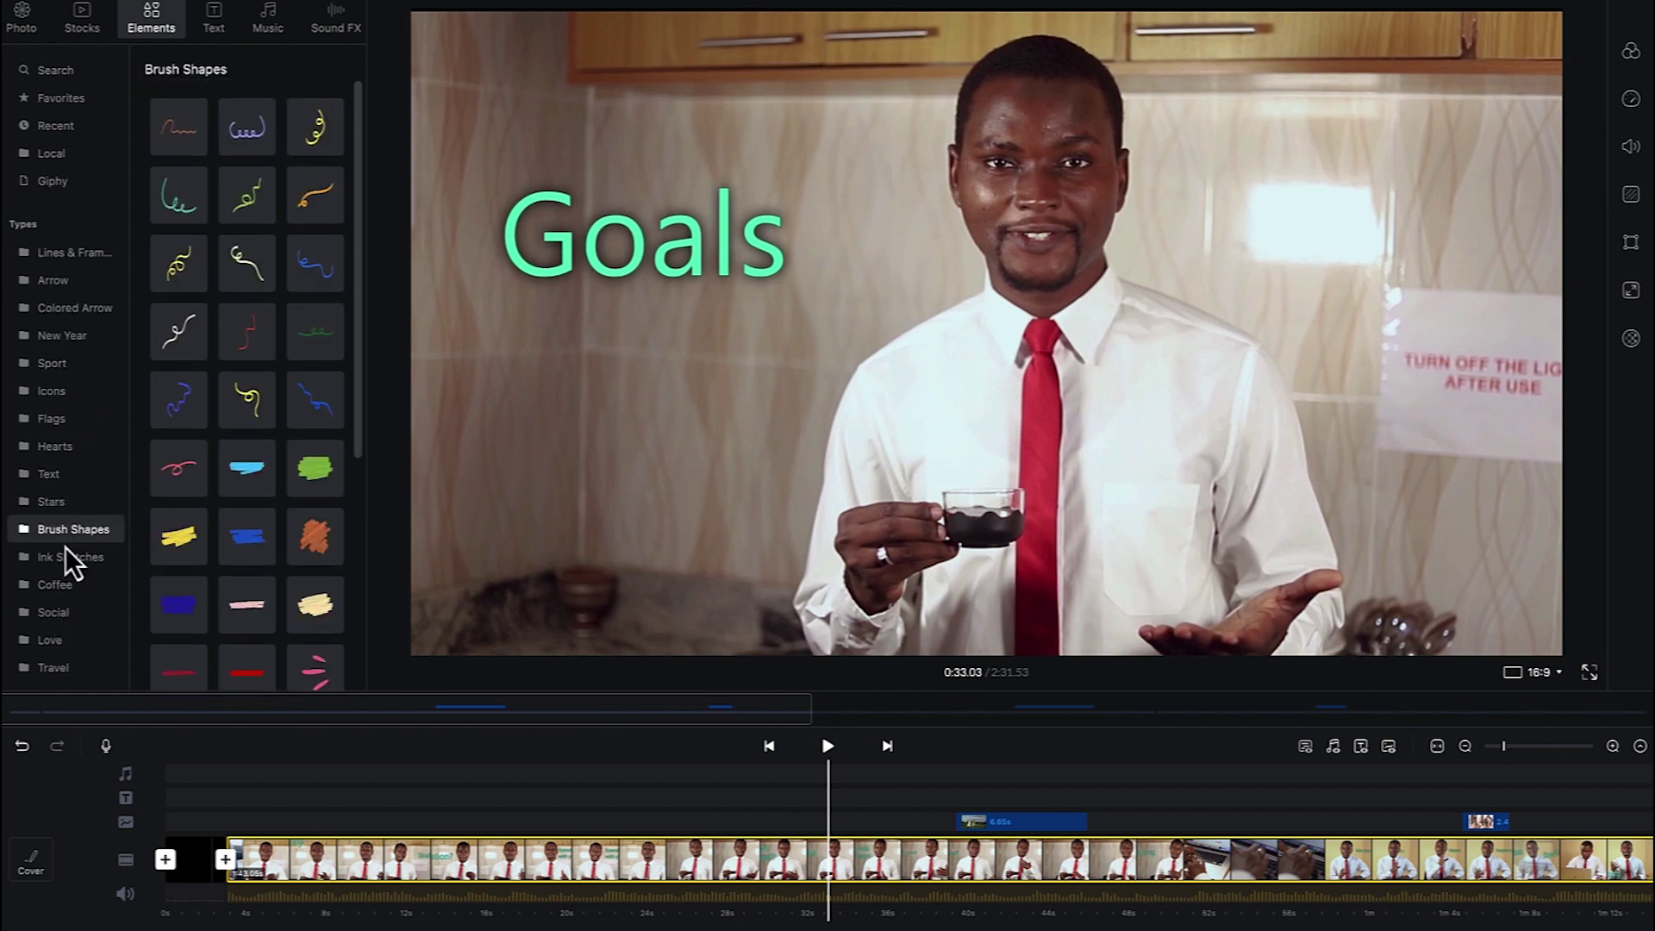
{"action": "left_click", "coordinate": [66, 561]}
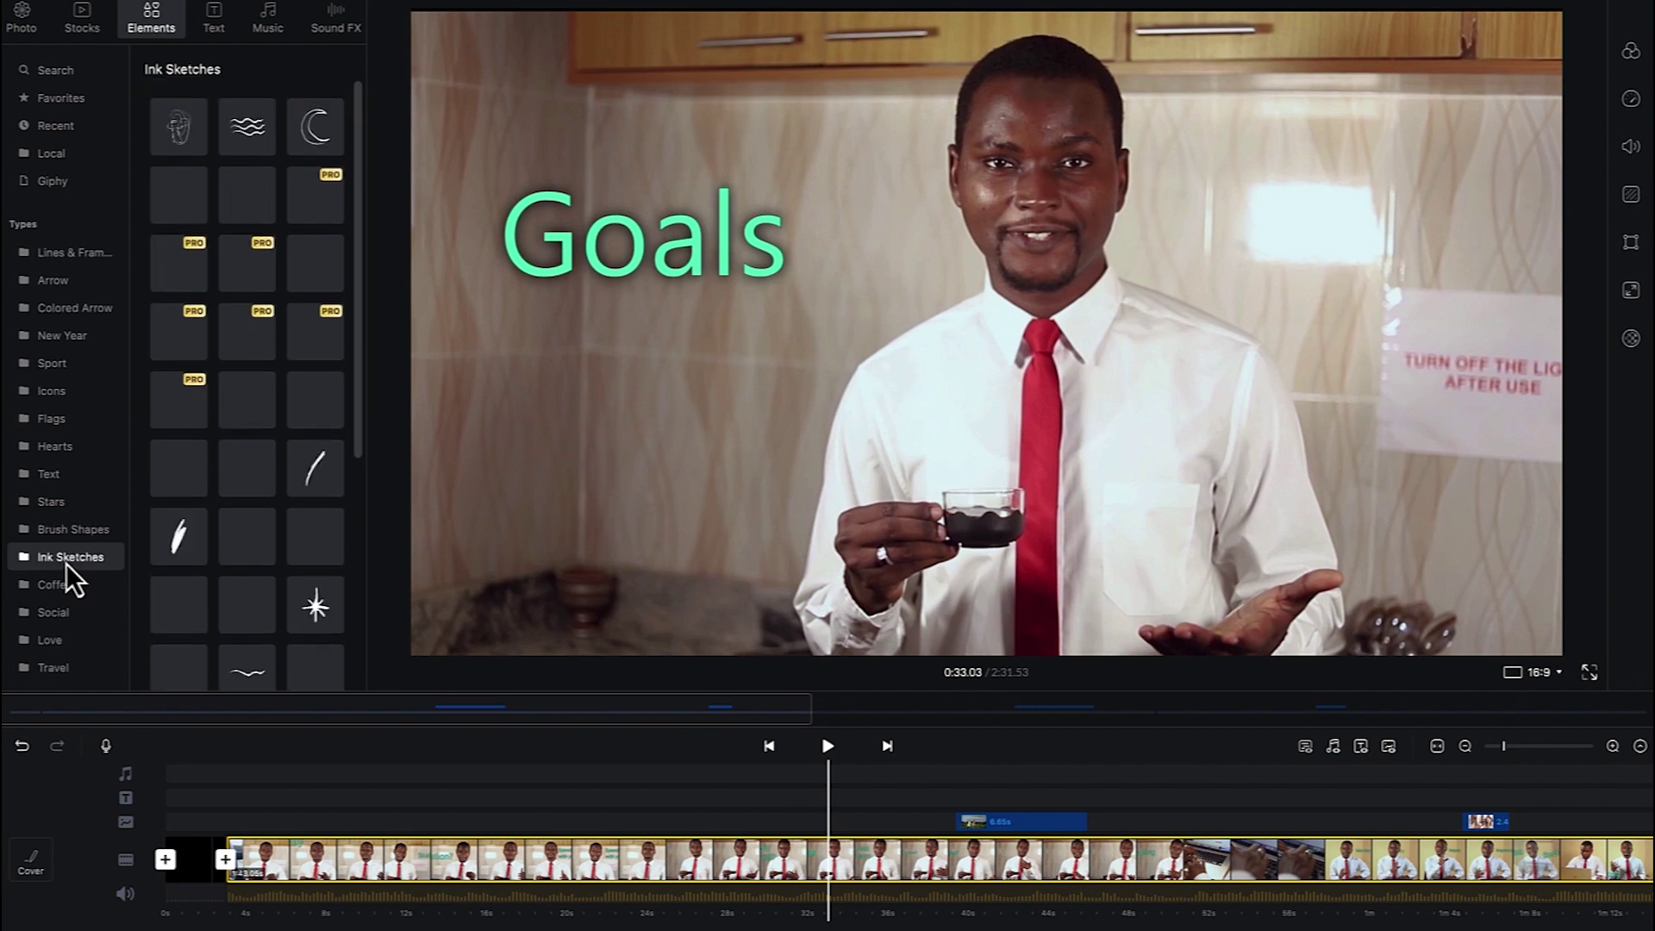
{"action": "left_click", "coordinate": [58, 595]}
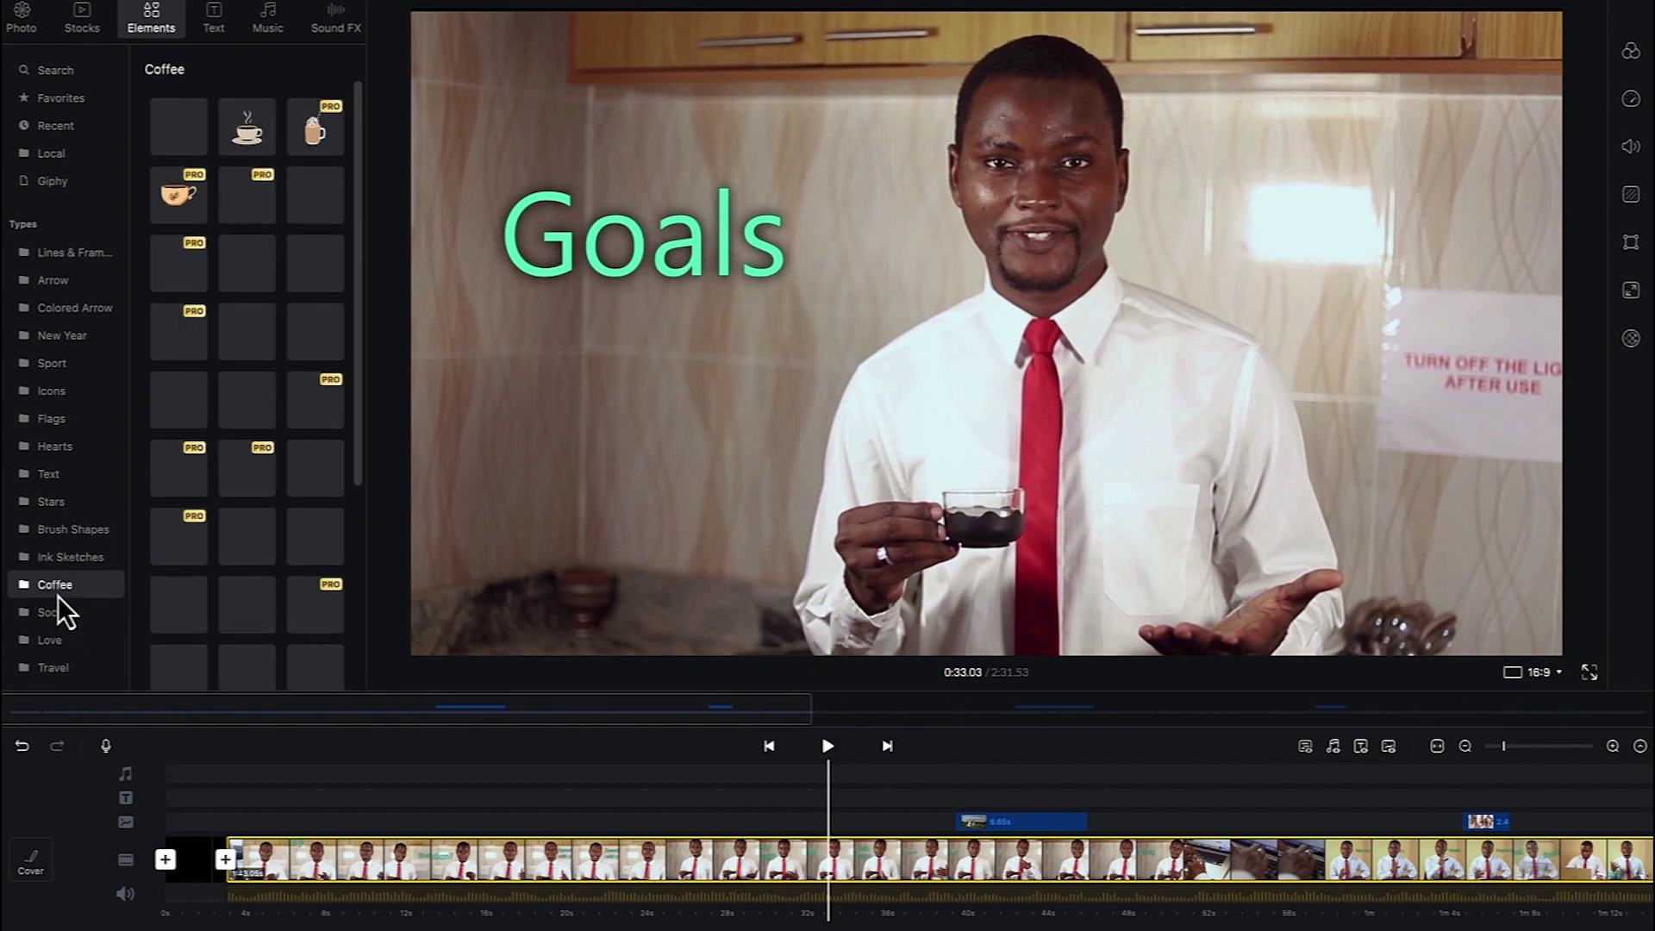
{"action": "left_click", "coordinate": [60, 619]}
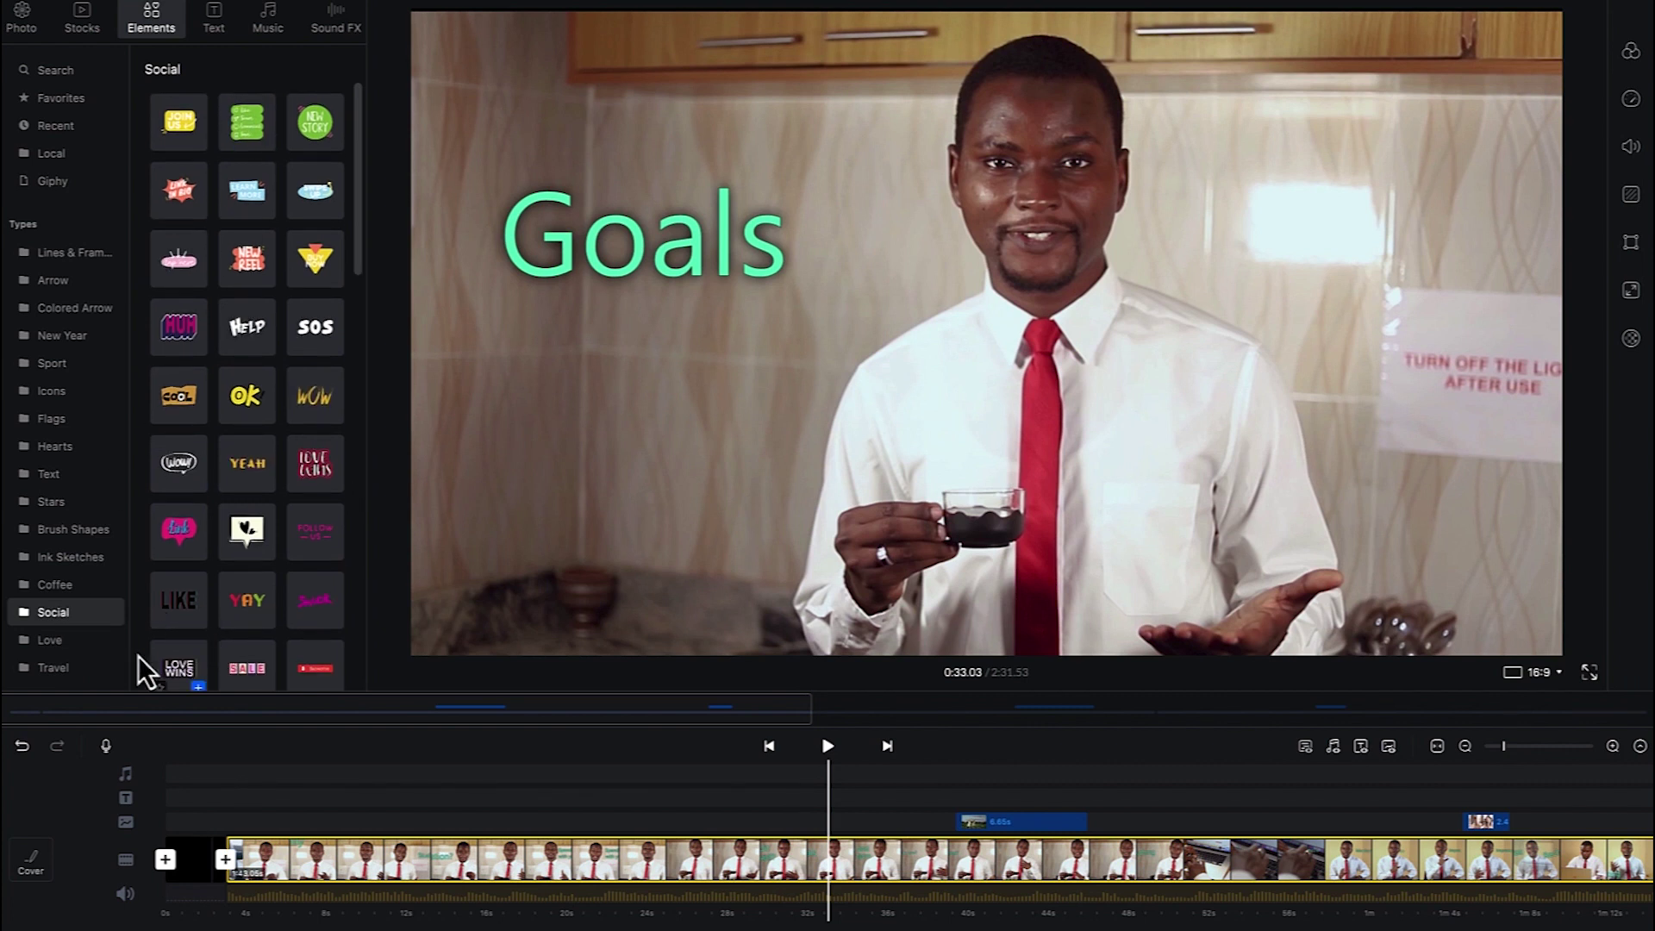
Step: Browse the Love, Travel, Birthday and Film categories, then settle on Colored Arrow
{"action": "scroll", "coordinate": [76, 660], "scroll_direction": "down", "scroll_amount": 1}
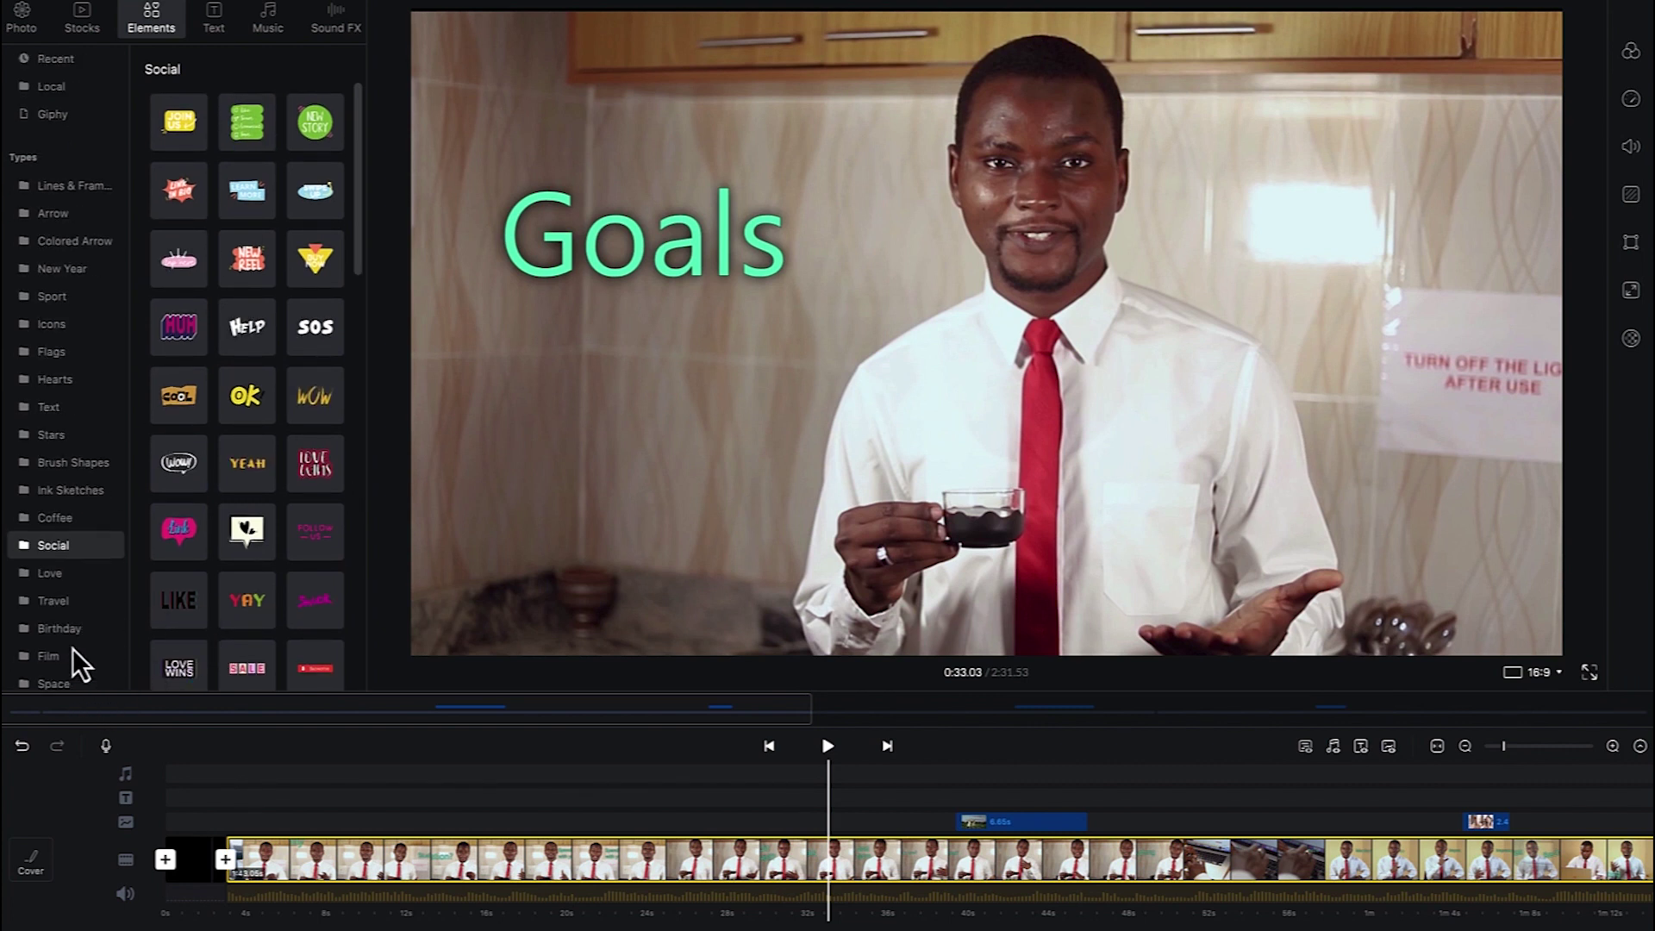
{"action": "left_click", "coordinate": [67, 576]}
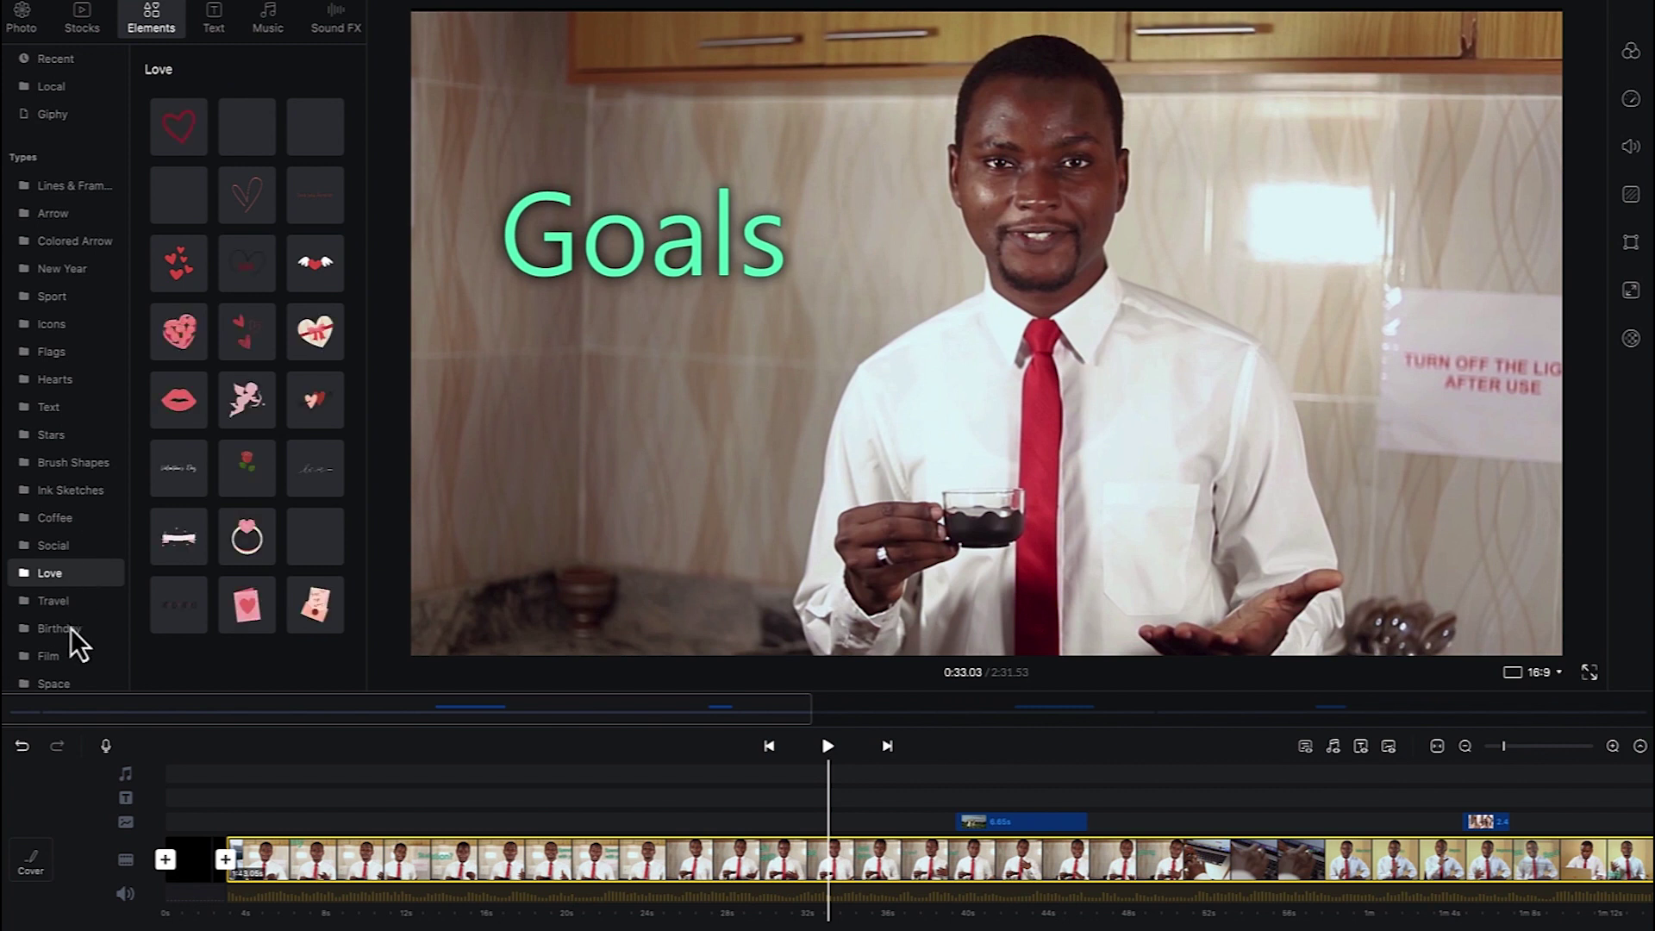
{"action": "left_click", "coordinate": [76, 608]}
{"action": "left_click", "coordinate": [74, 636]}
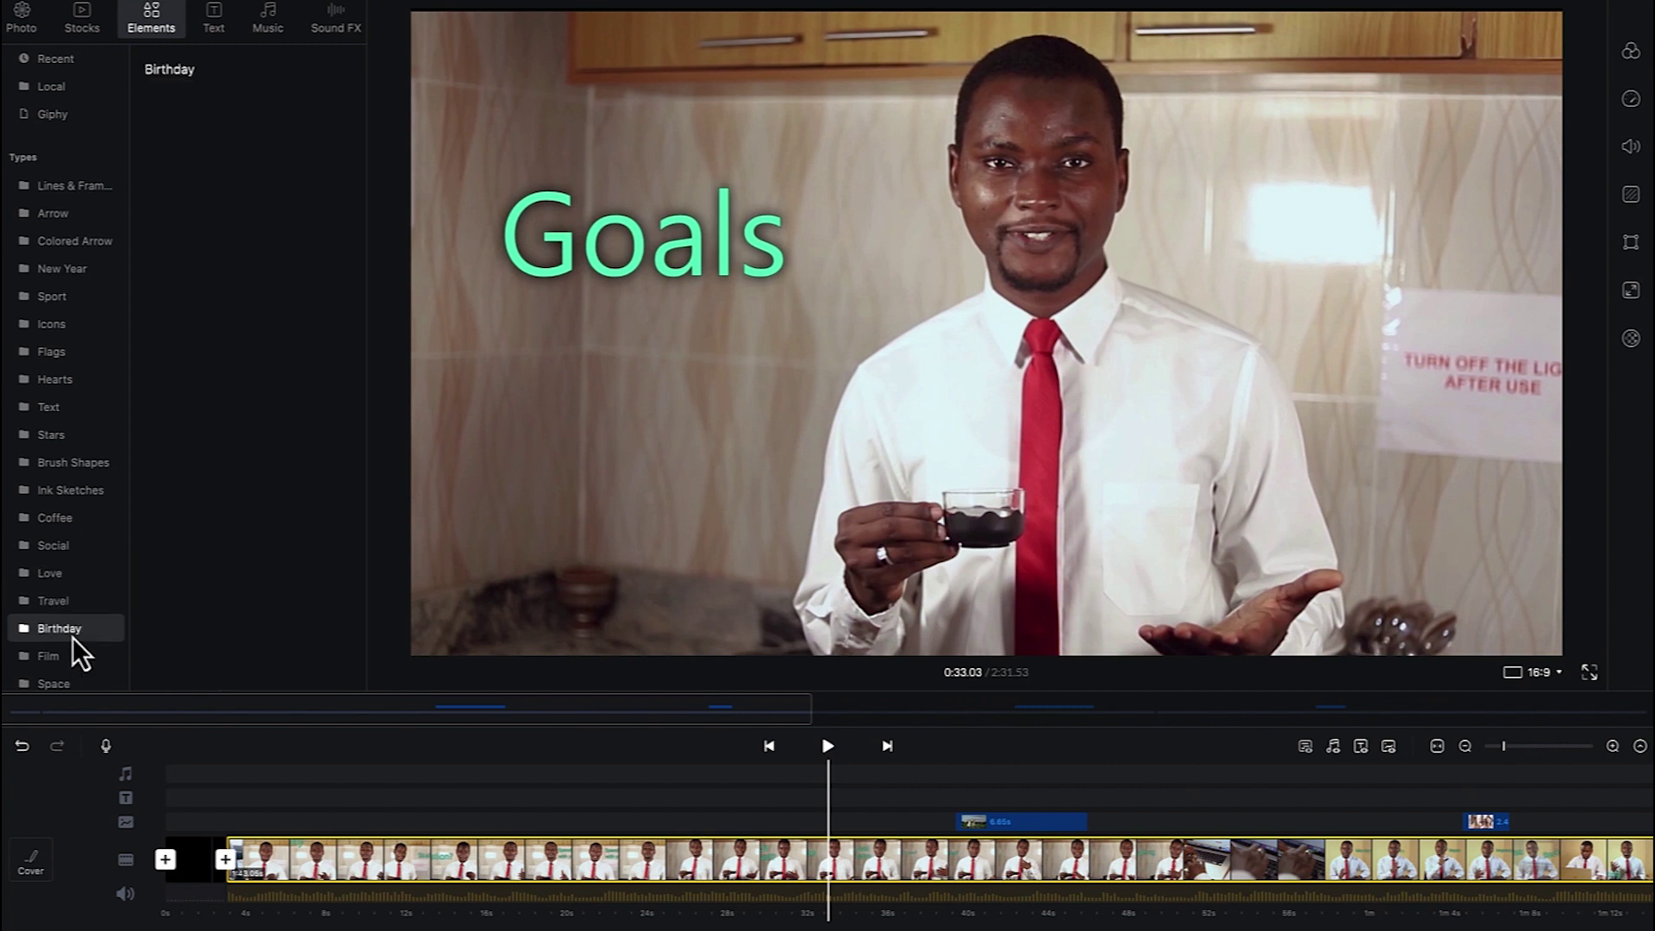
{"action": "left_click", "coordinate": [53, 660]}
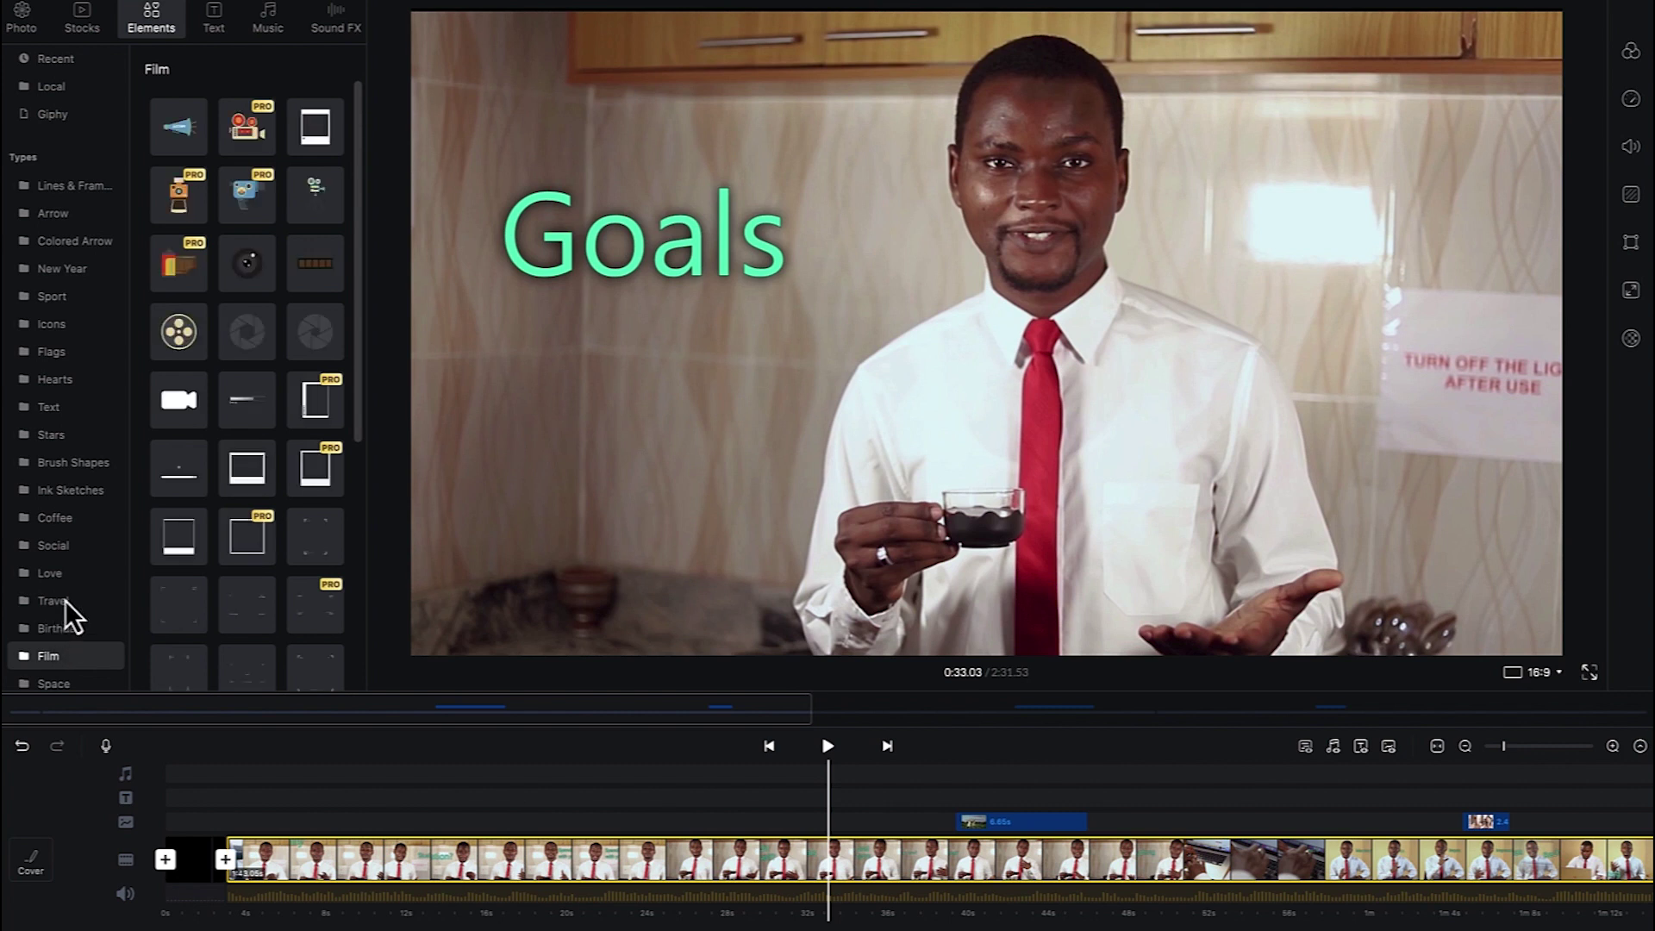
{"action": "scroll", "coordinate": [94, 297], "scroll_direction": "up", "scroll_amount": 1}
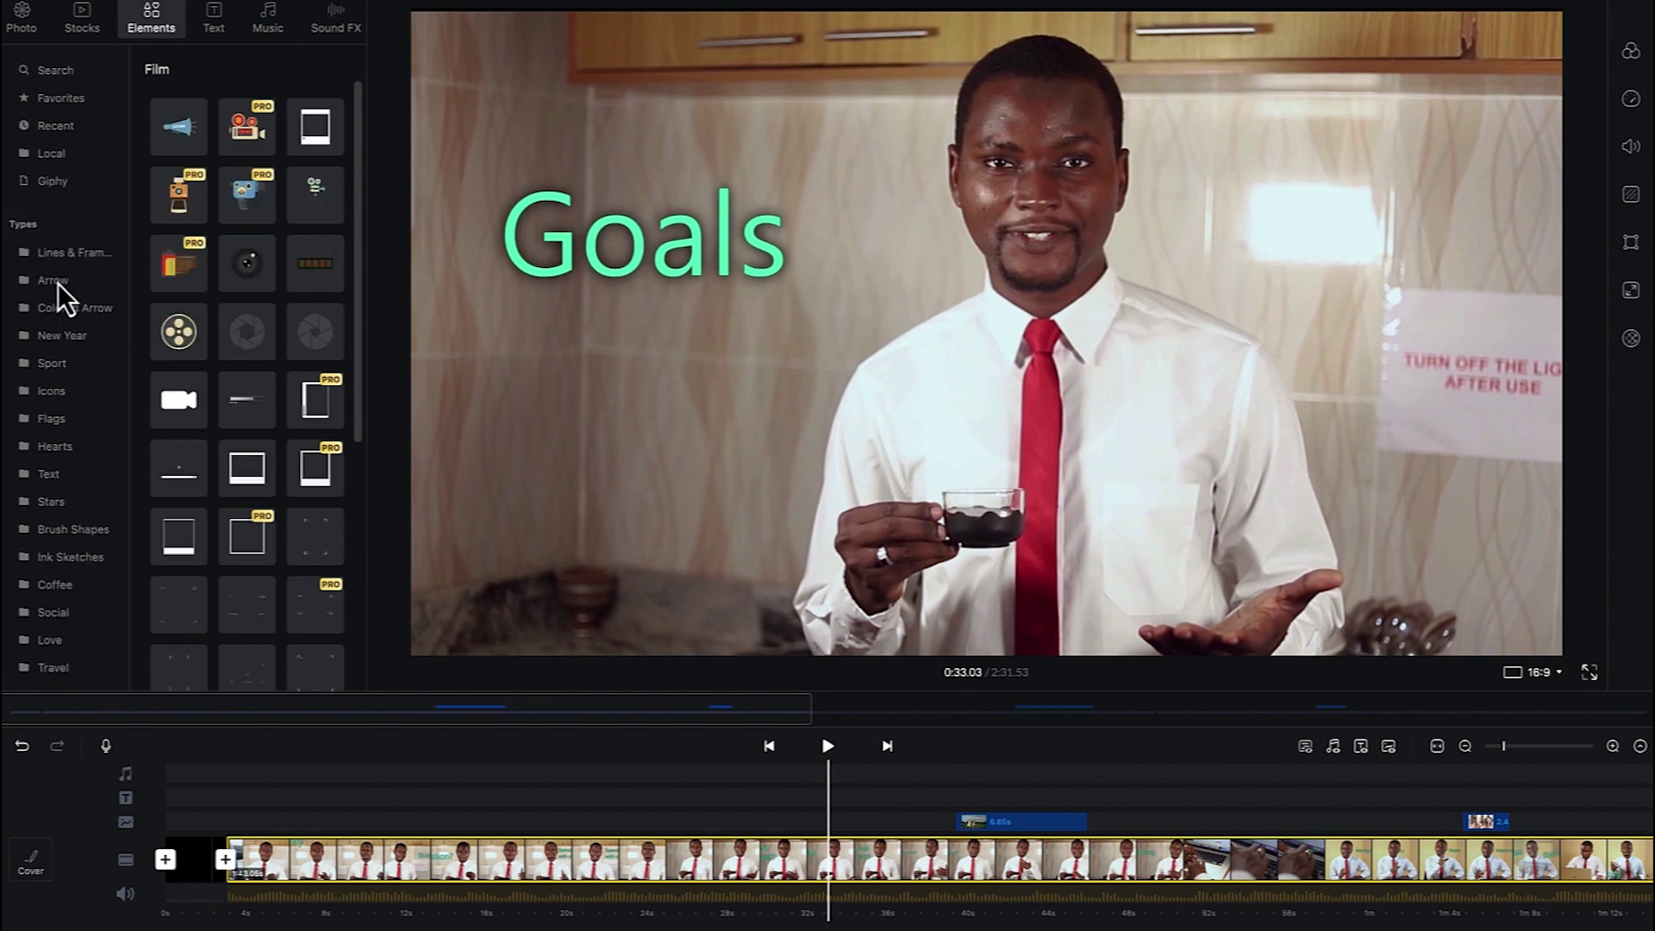
{"action": "left_click", "coordinate": [57, 252]}
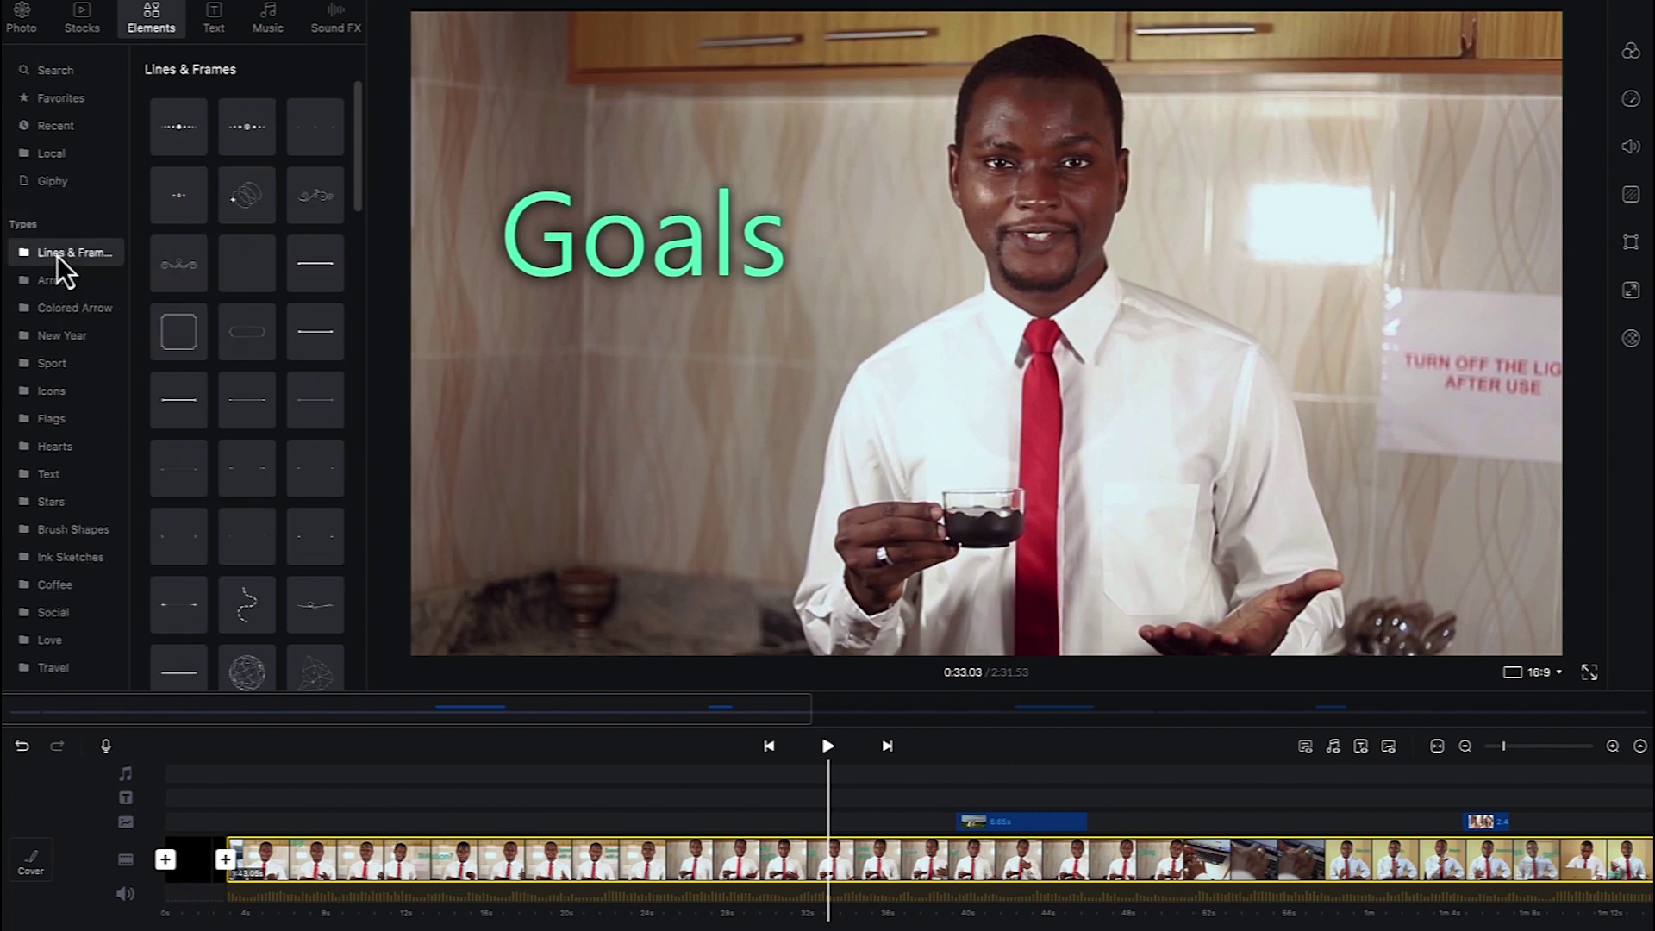
{"action": "left_click", "coordinate": [64, 313]}
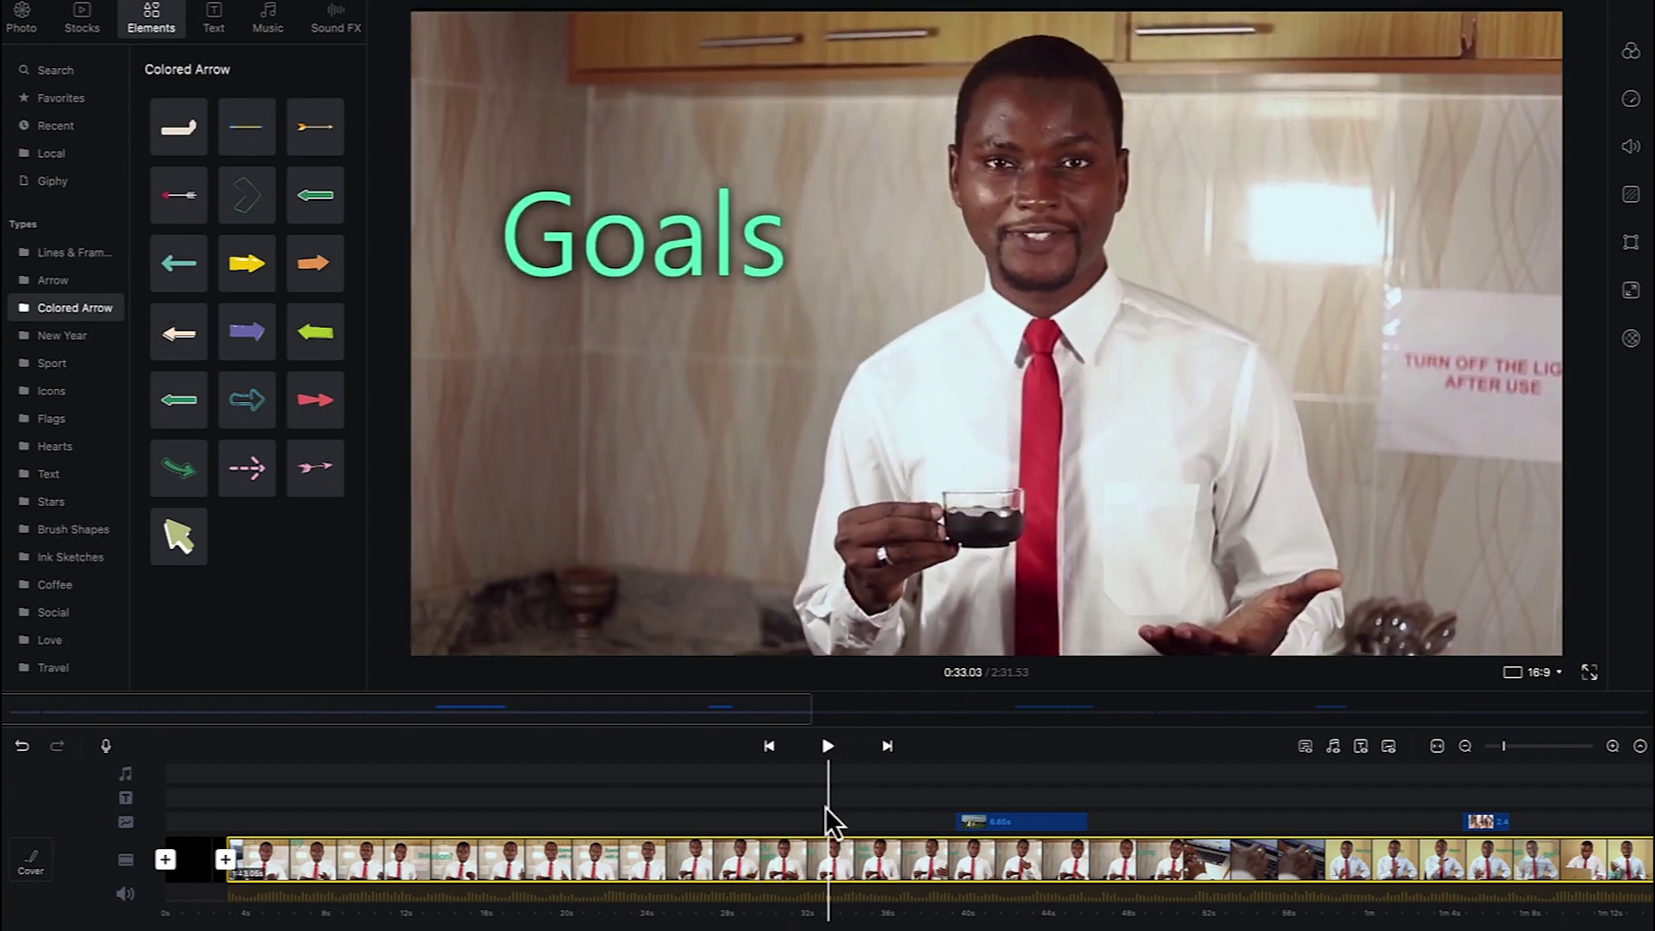
{"action": "scroll", "coordinate": [855, 876], "scroll_direction": "left", "scroll_amount": 3}
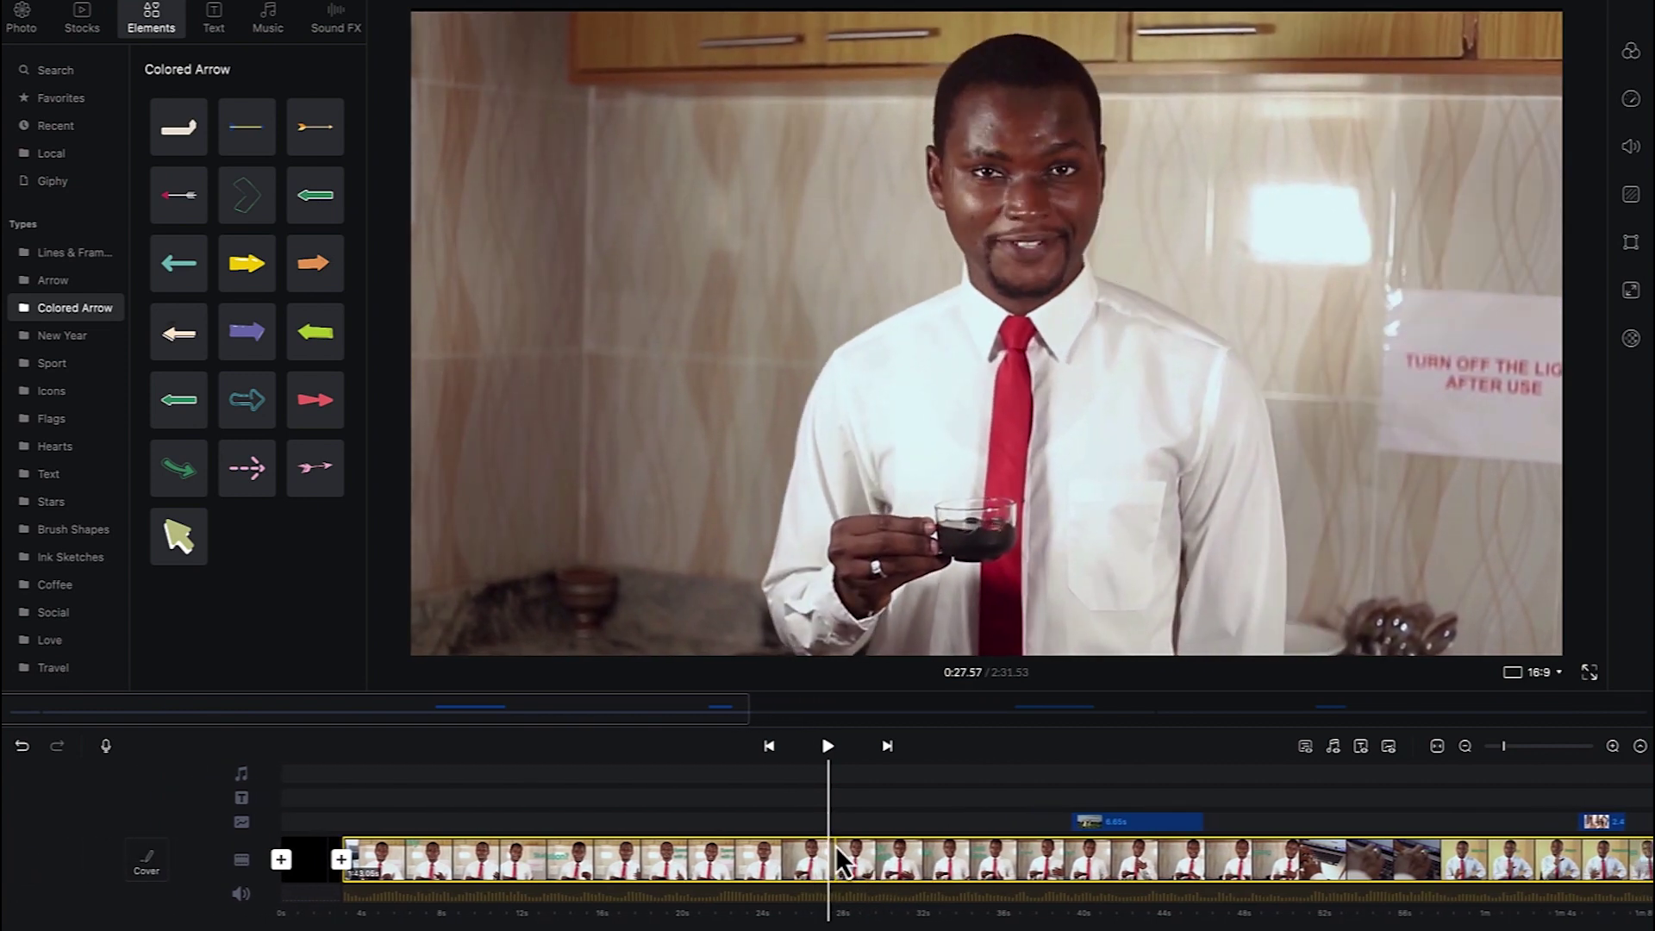
{"action": "mouse_move", "coordinate": [287, 274]}
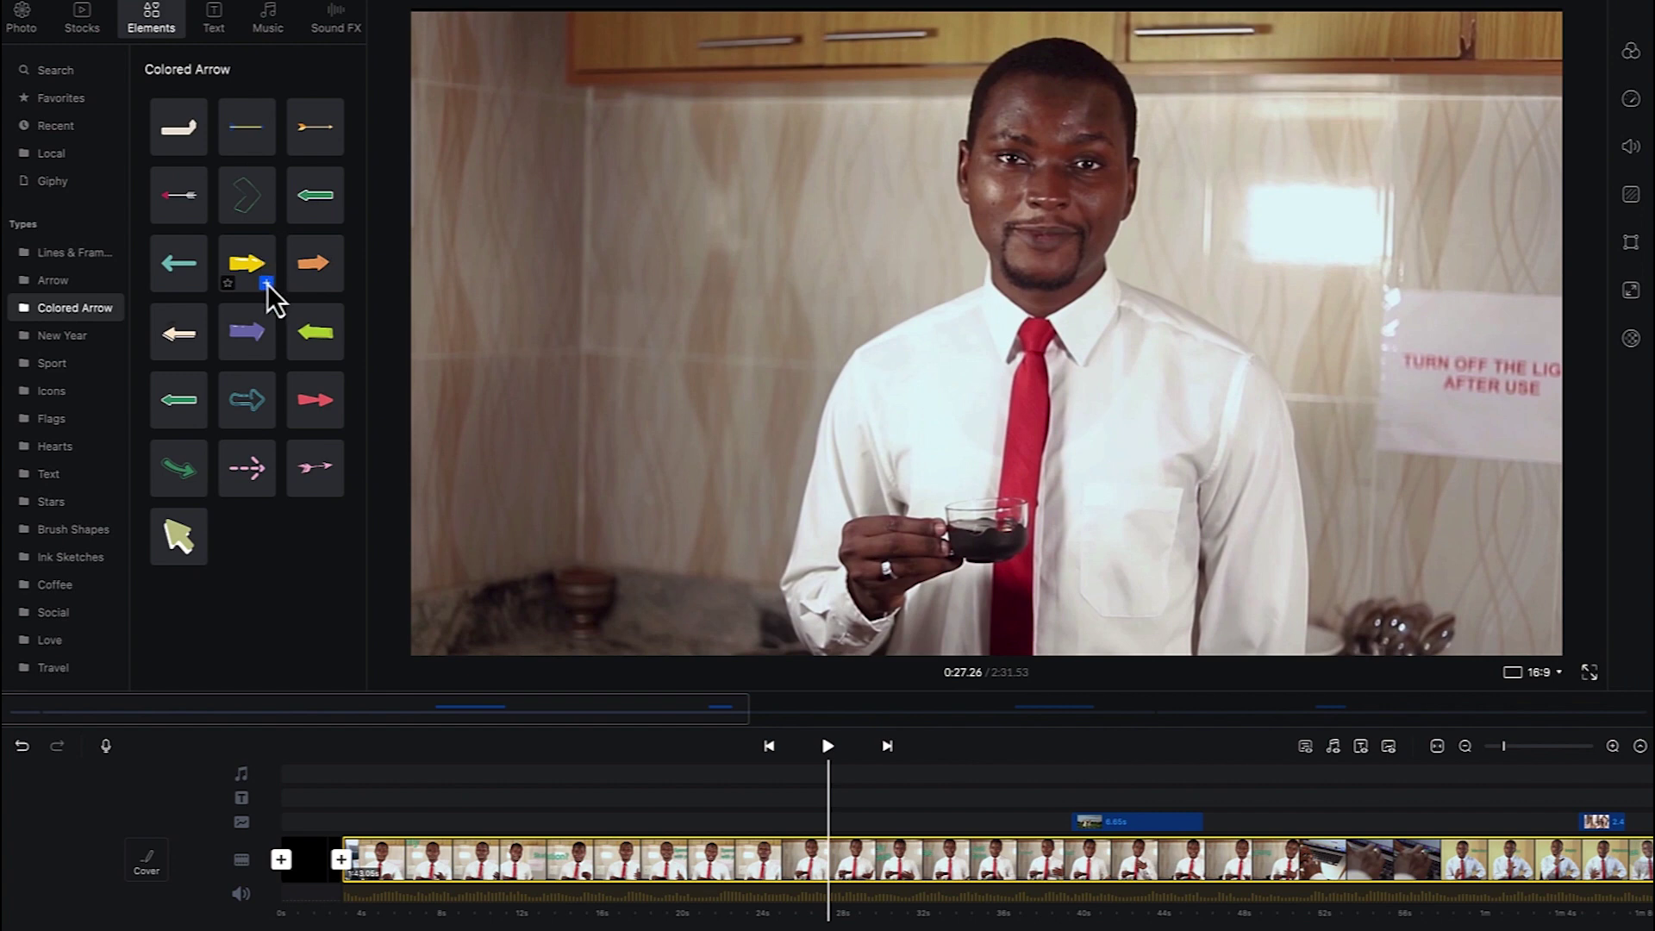
Step: Add the yellow arrow sticker, resize and tilt it on the shirt pointing at the tea cup
{"action": "left_click", "coordinate": [268, 284]}
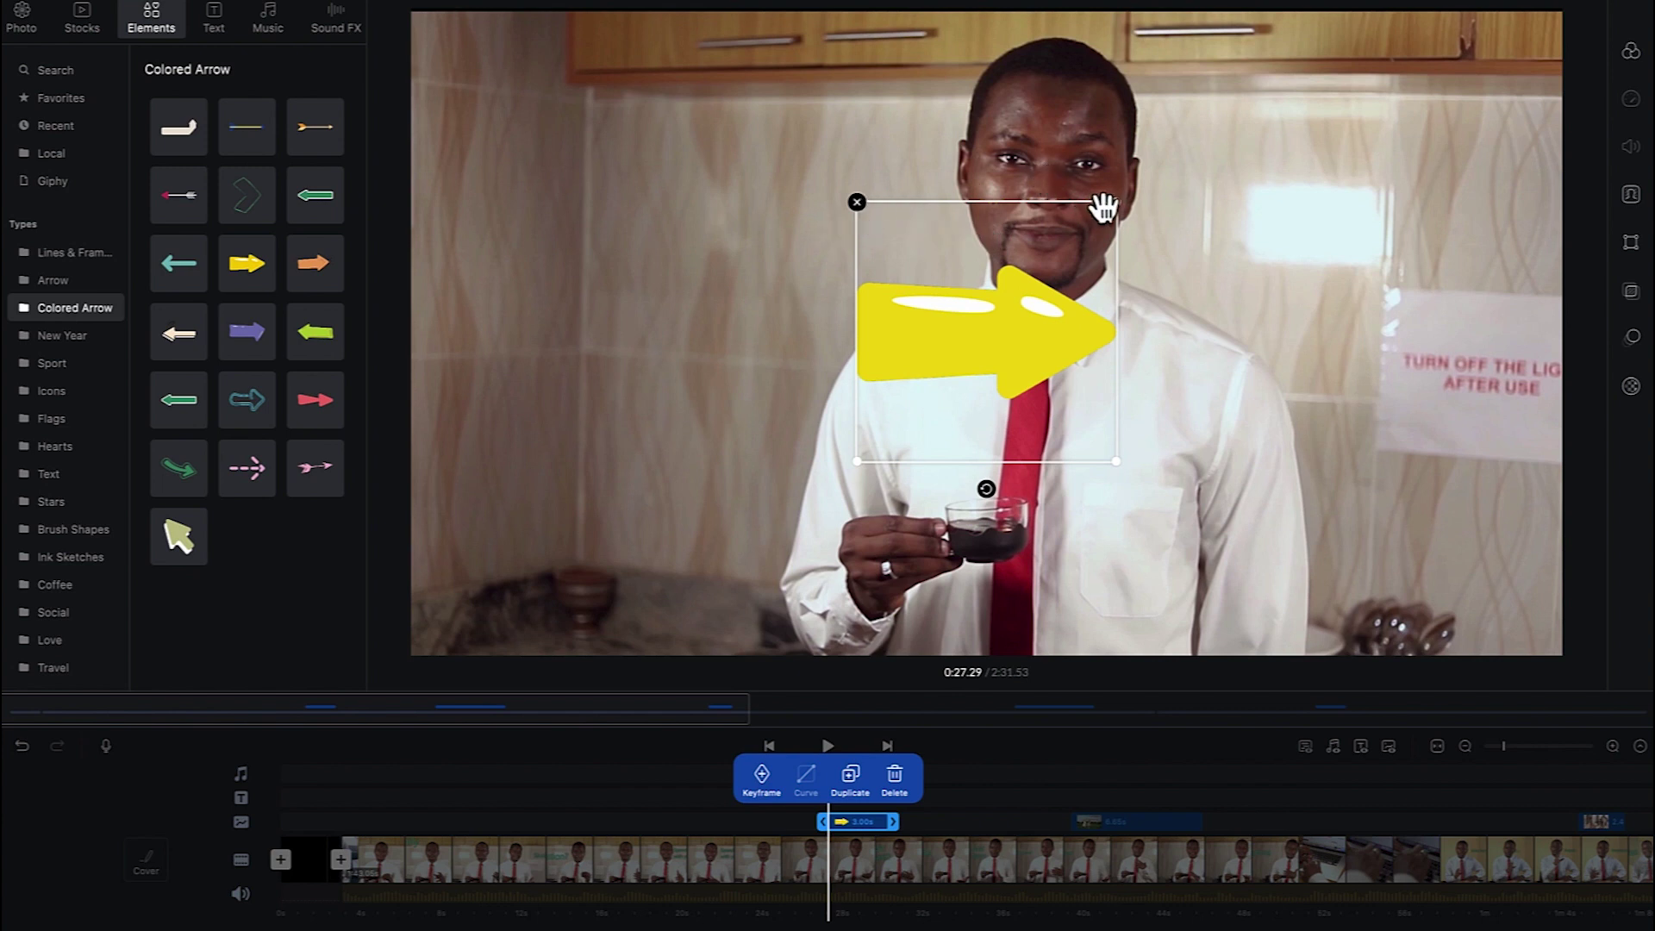
{"action": "left_click_drag", "start_coordinate": [1117, 204], "coordinate": [982, 338]}
{"action": "left_click_drag", "start_coordinate": [914, 401], "coordinate": [513, 350]}
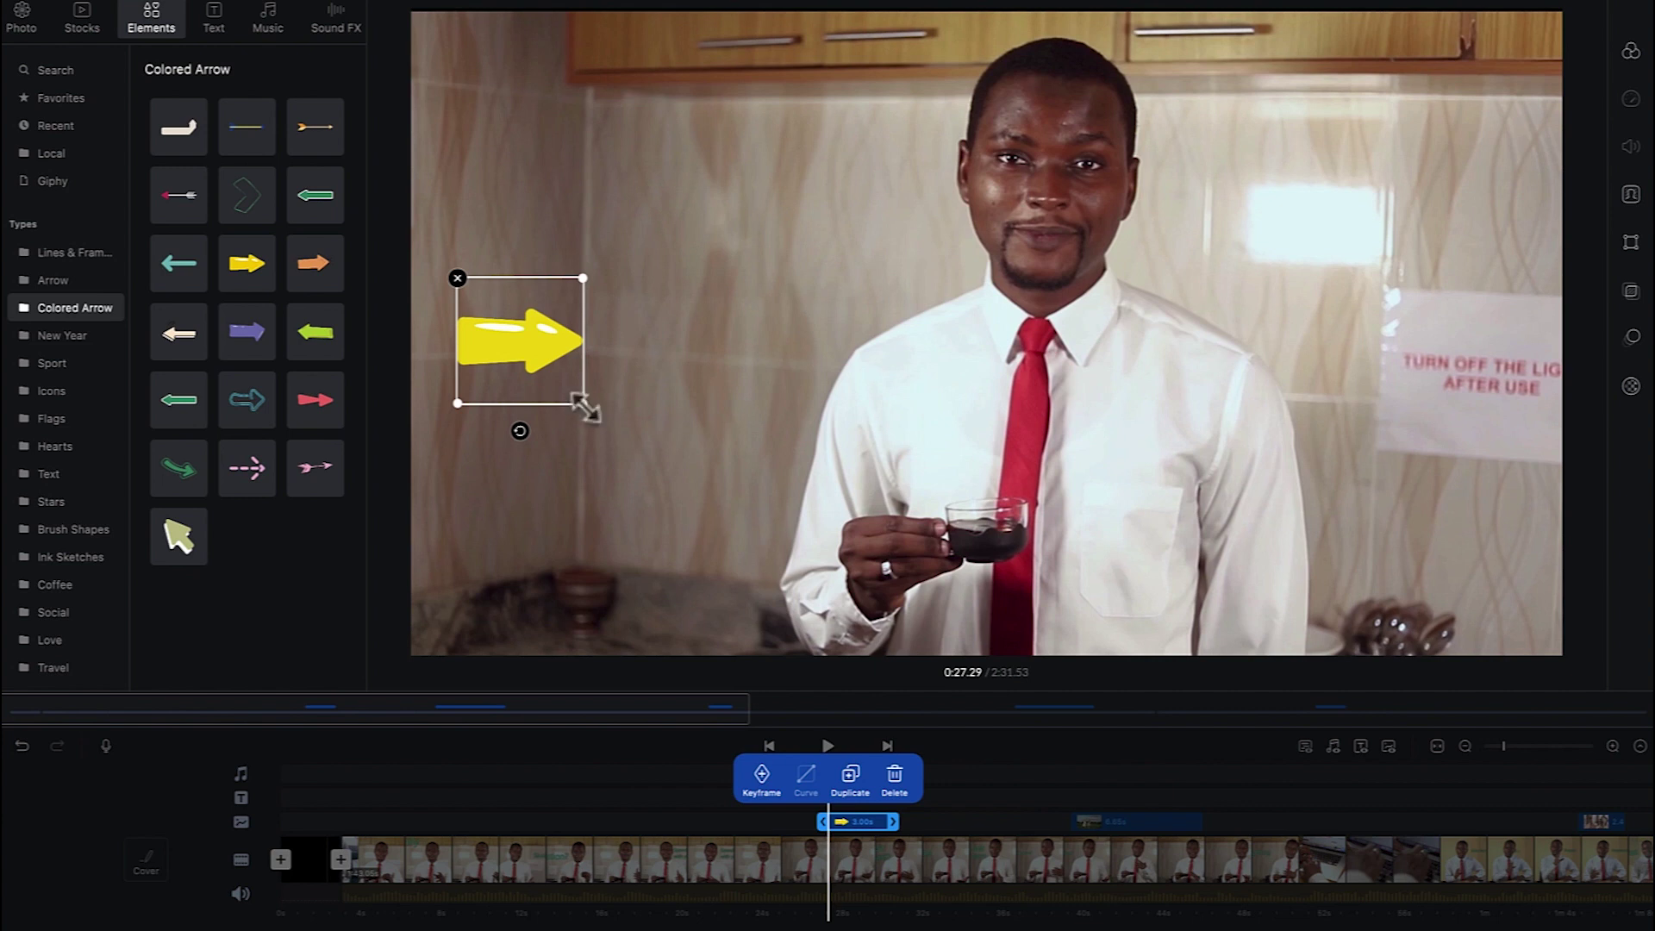
{"action": "left_click_drag", "start_coordinate": [584, 403], "coordinate": [716, 425]}
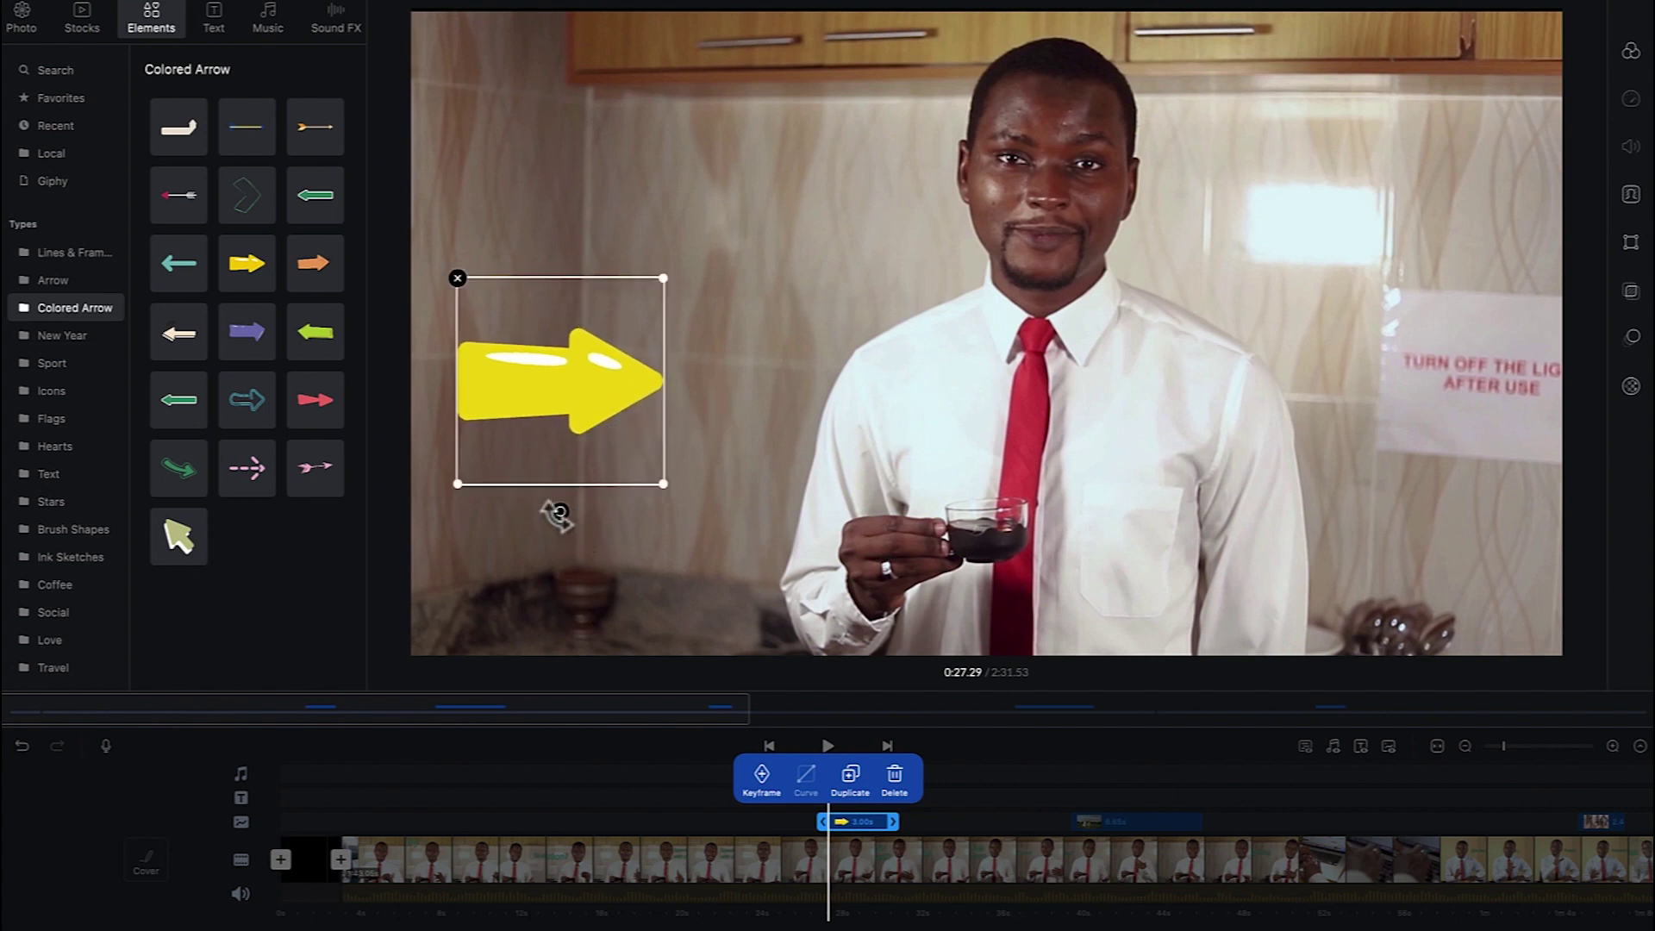
{"action": "left_click_drag", "start_coordinate": [556, 513], "coordinate": [513, 463]}
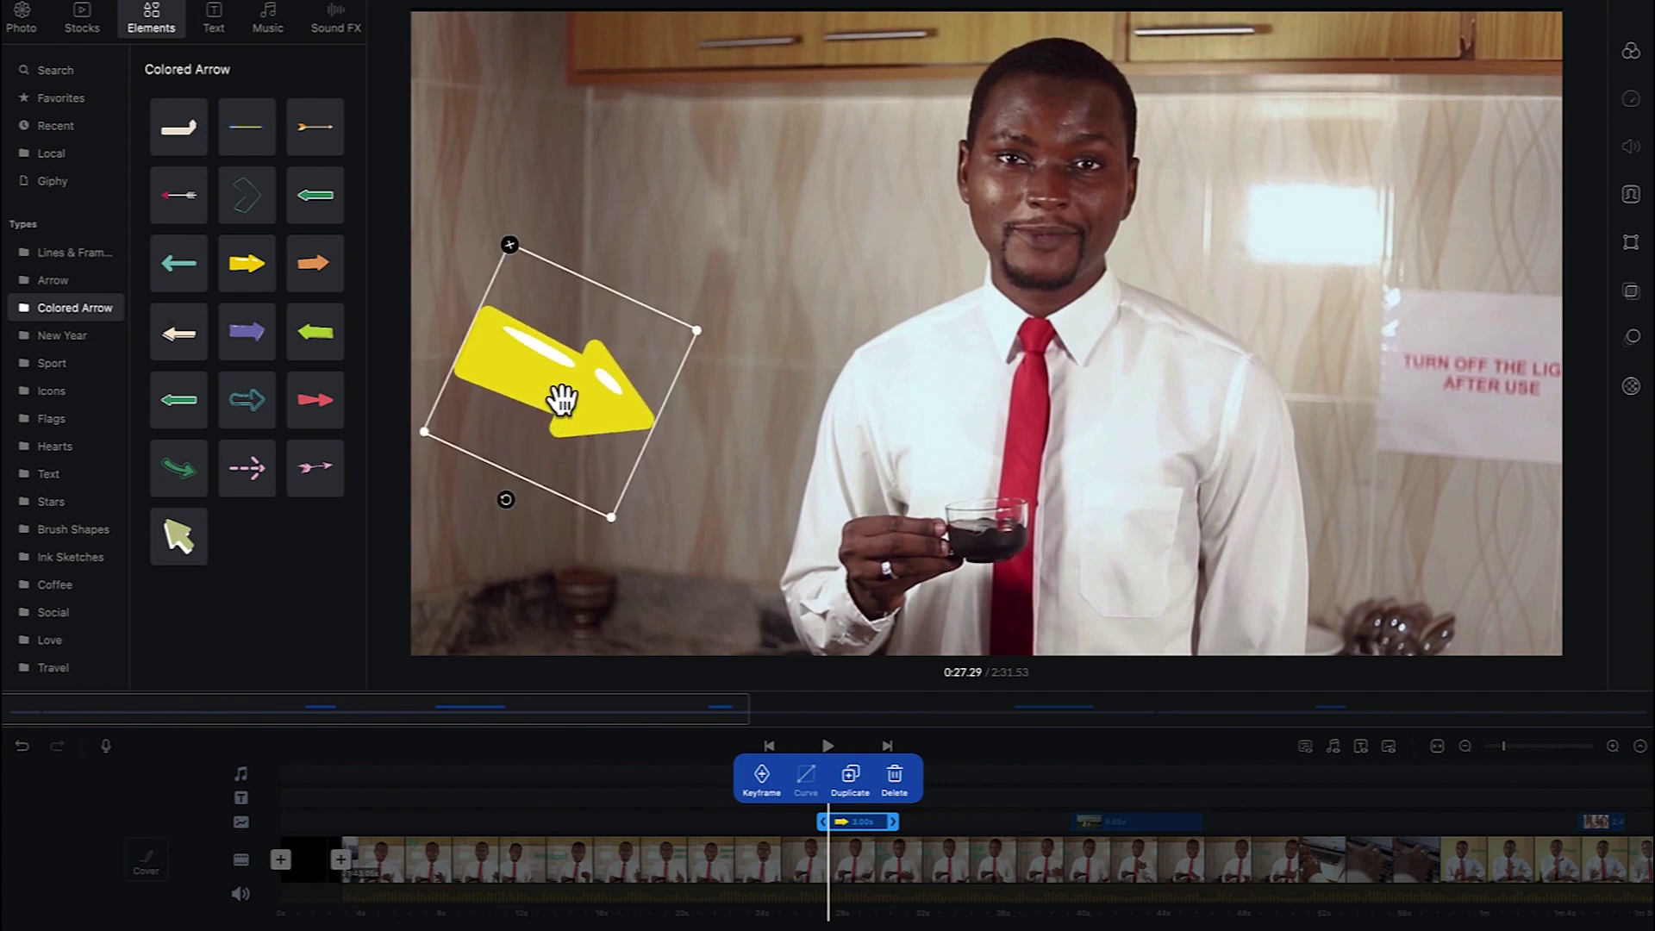
{"action": "left_click_drag", "start_coordinate": [561, 396], "coordinate": [887, 450]}
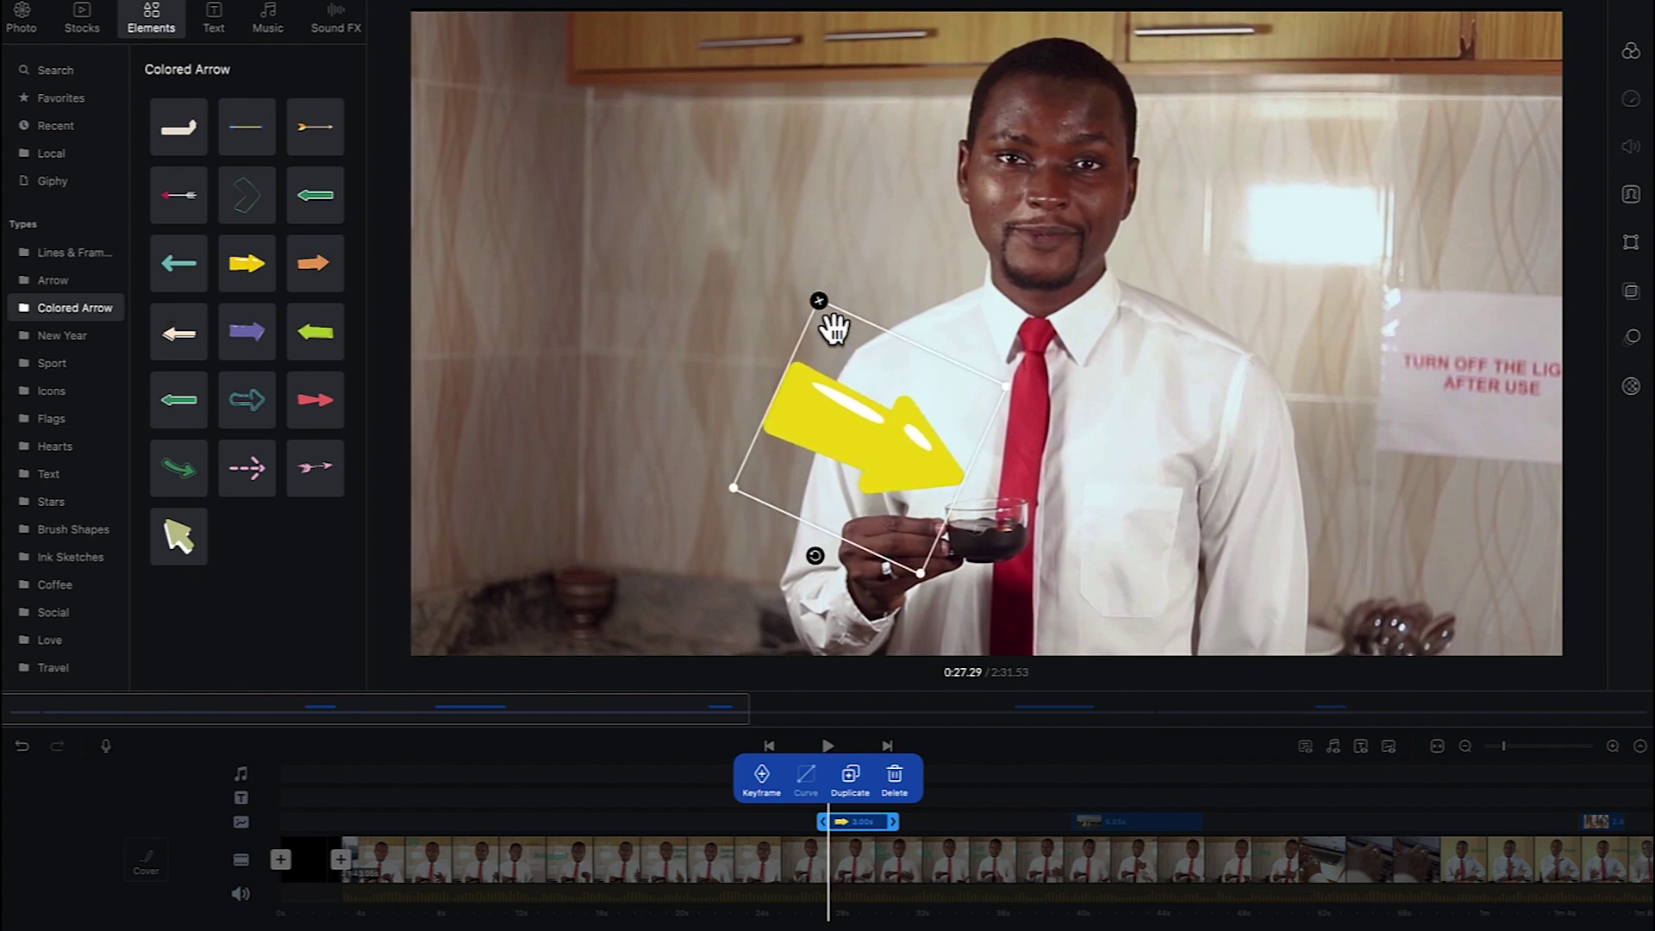
{"action": "left_click_drag", "start_coordinate": [732, 488], "coordinate": [787, 471]}
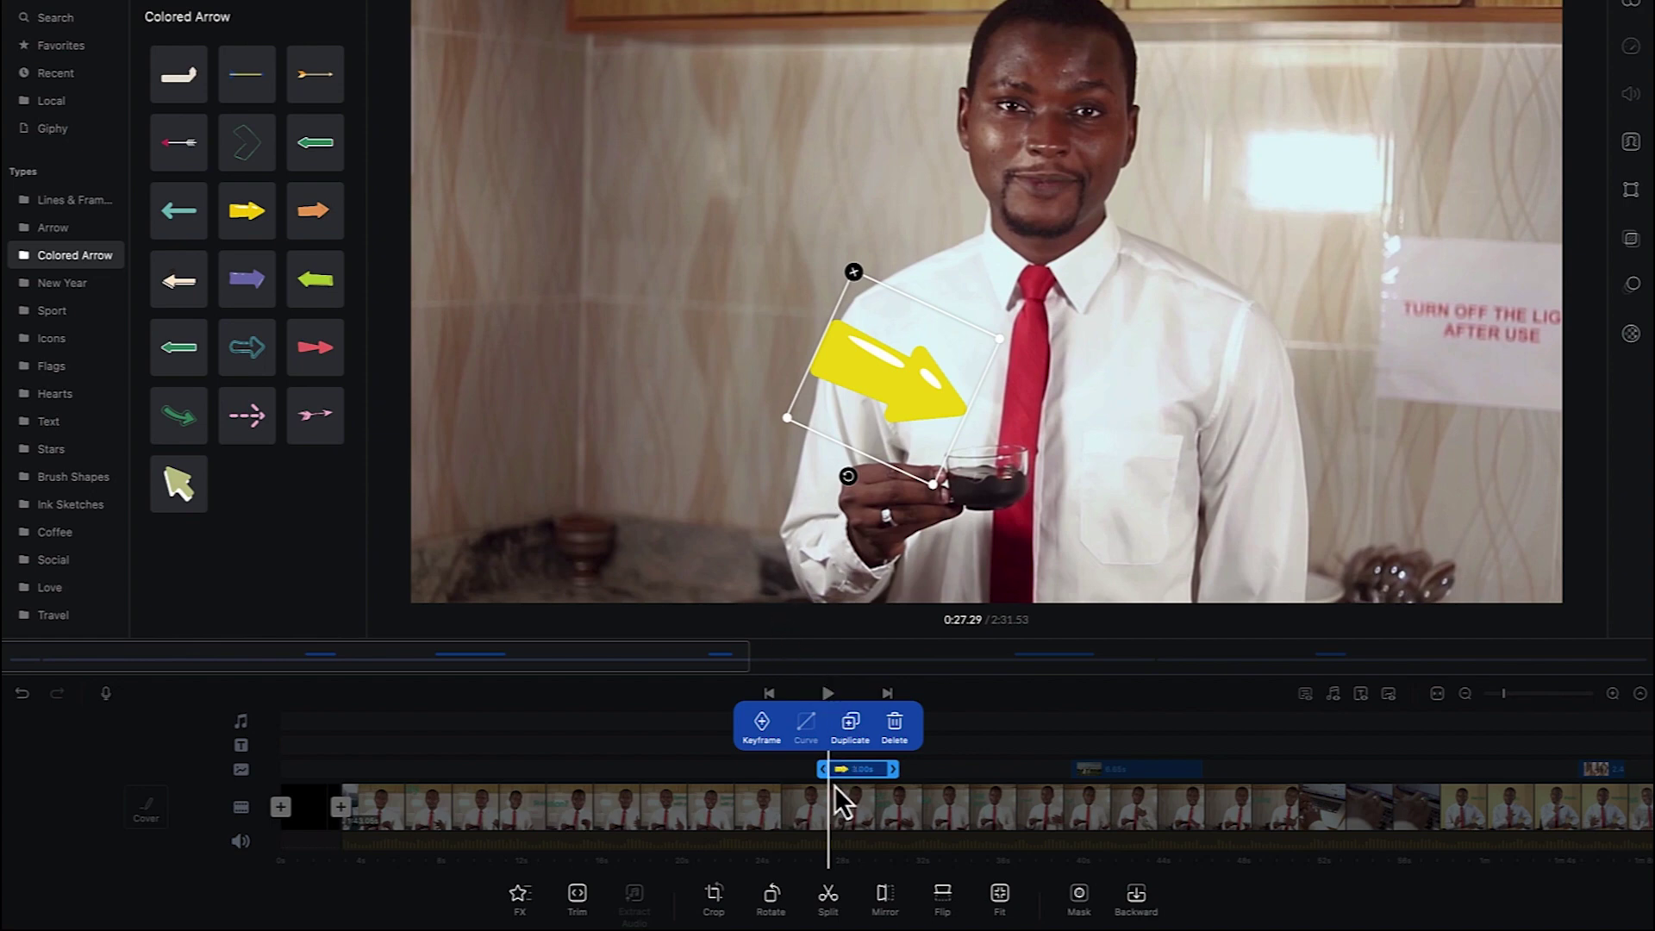
{"action": "scroll", "coordinate": [841, 802], "scroll_direction": "up", "scroll_amount": 2}
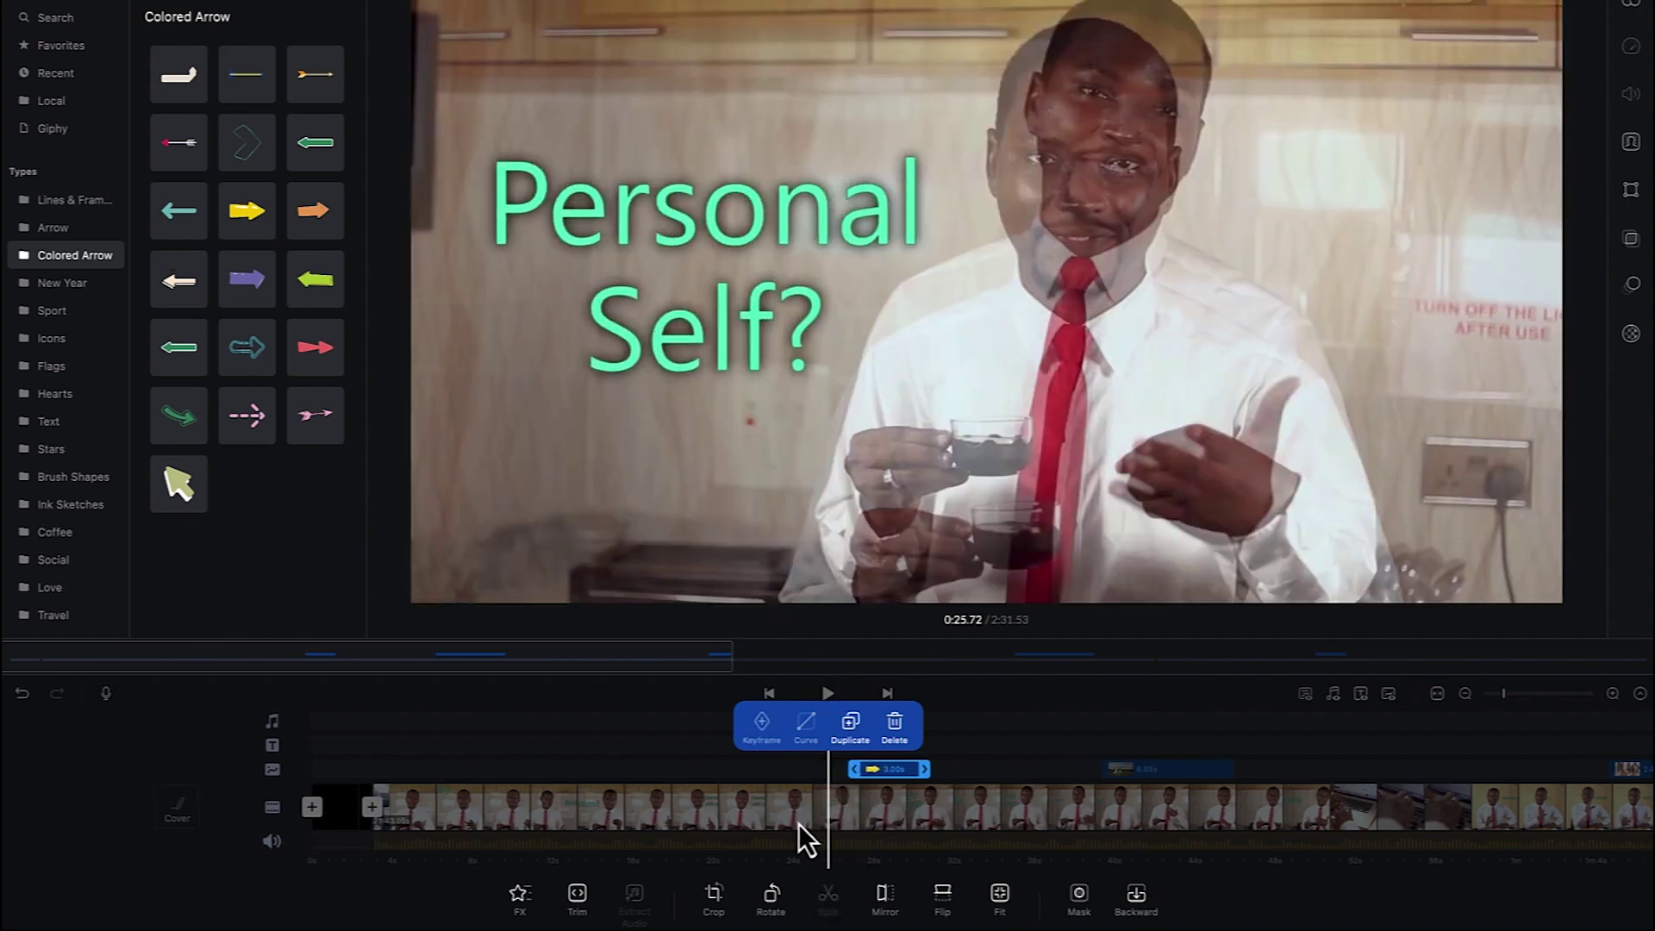
{"action": "scroll", "coordinate": [799, 825], "scroll_direction": "down", "scroll_amount": 1}
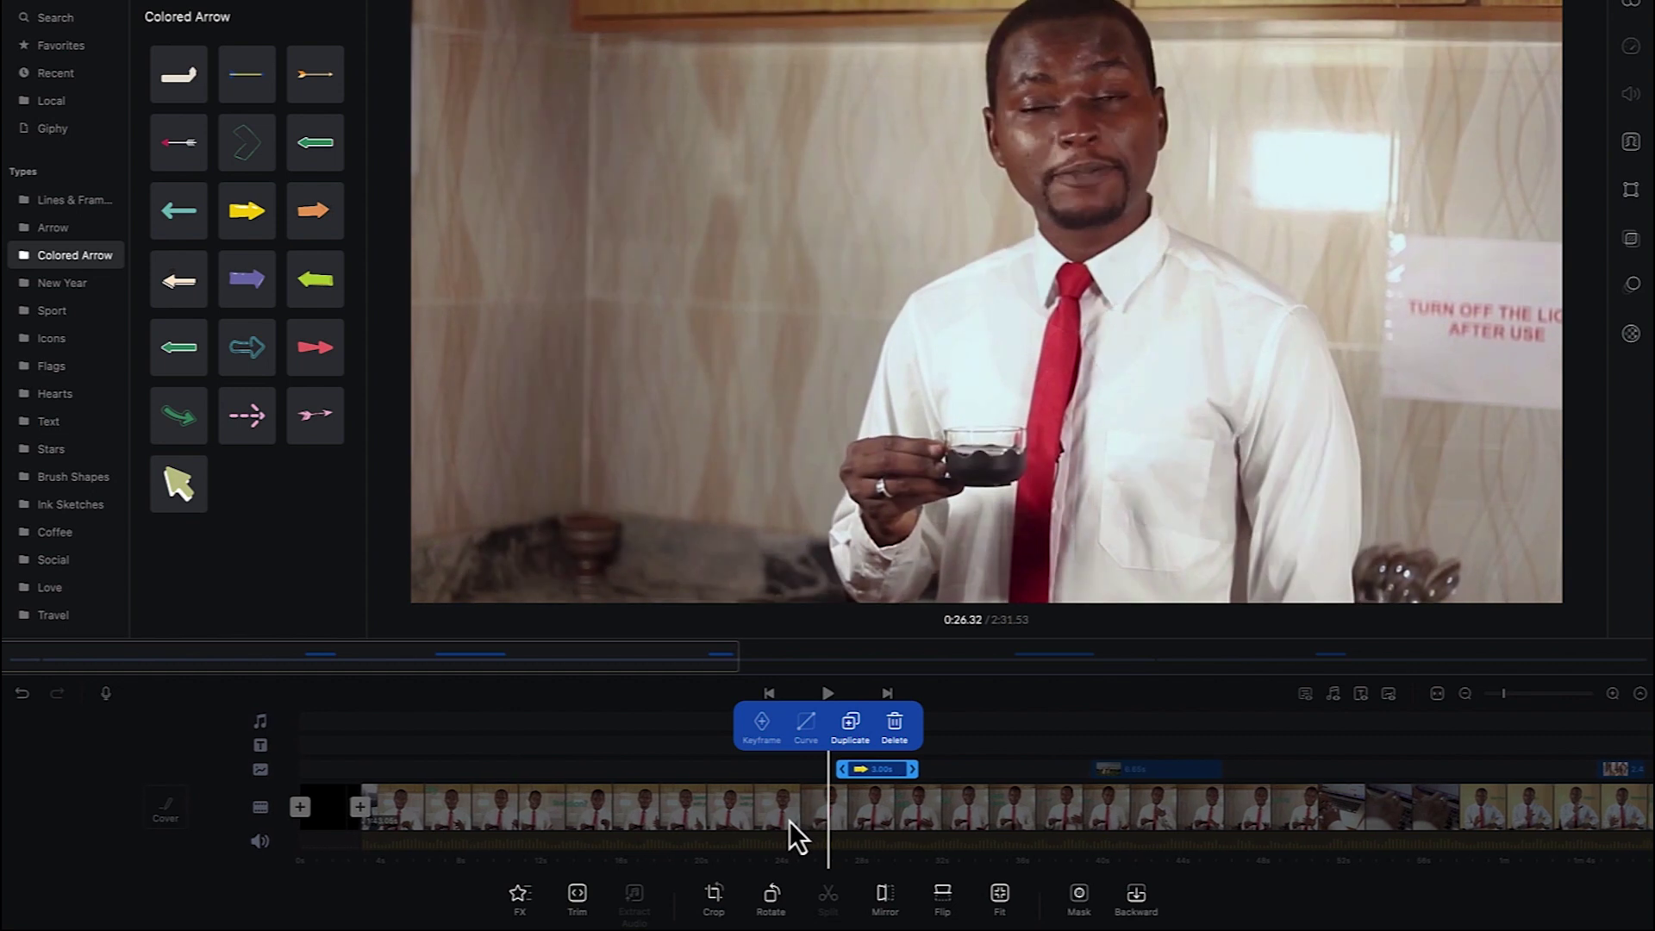
{"action": "scroll", "coordinate": [780, 819], "scroll_direction": "down", "scroll_amount": 2}
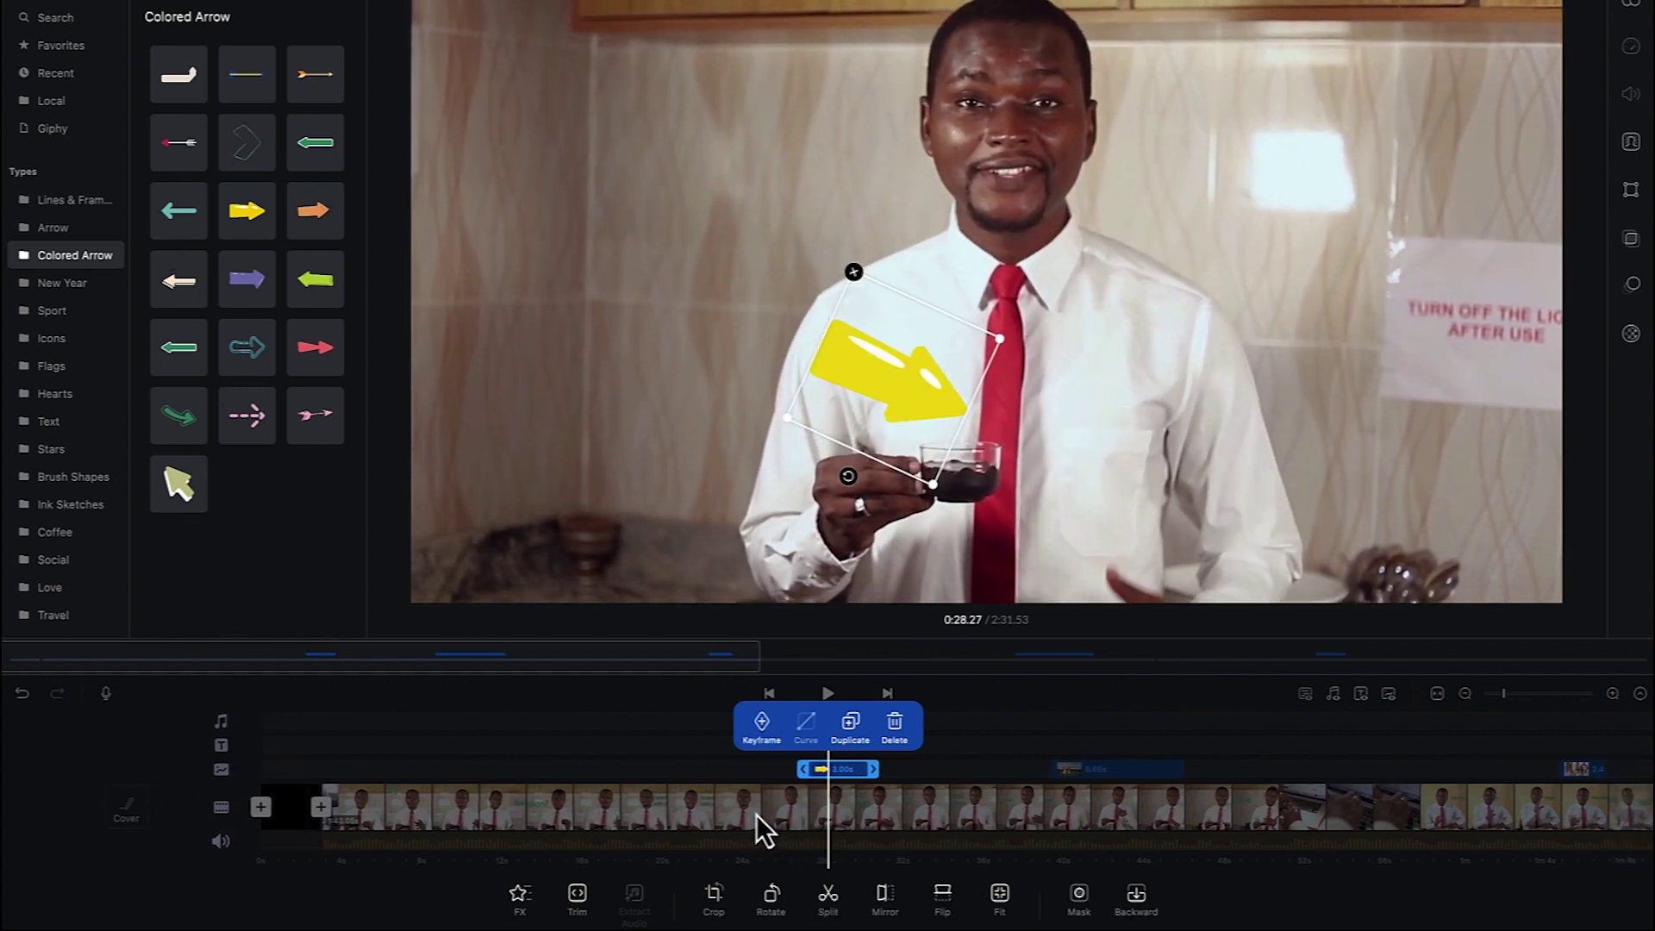
{"action": "scroll", "coordinate": [746, 809], "scroll_direction": "down", "scroll_amount": 1}
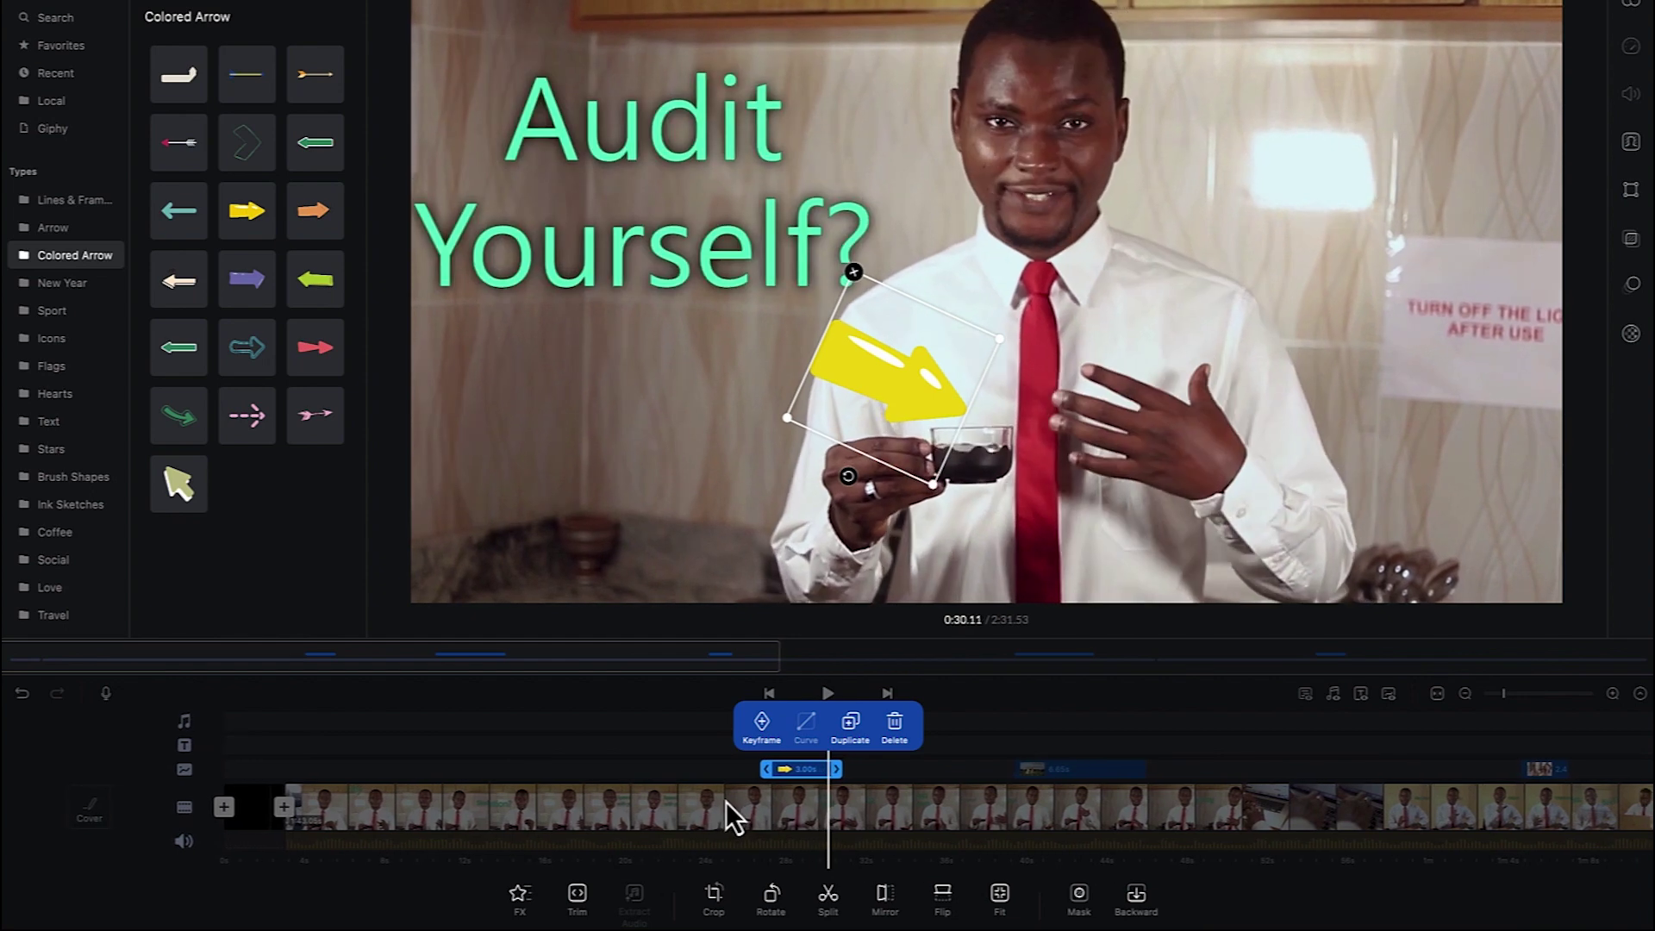
{"action": "scroll", "coordinate": [726, 800], "scroll_direction": "down", "scroll_amount": 1}
{"action": "scroll", "coordinate": [705, 795], "scroll_direction": "down", "scroll_amount": 1}
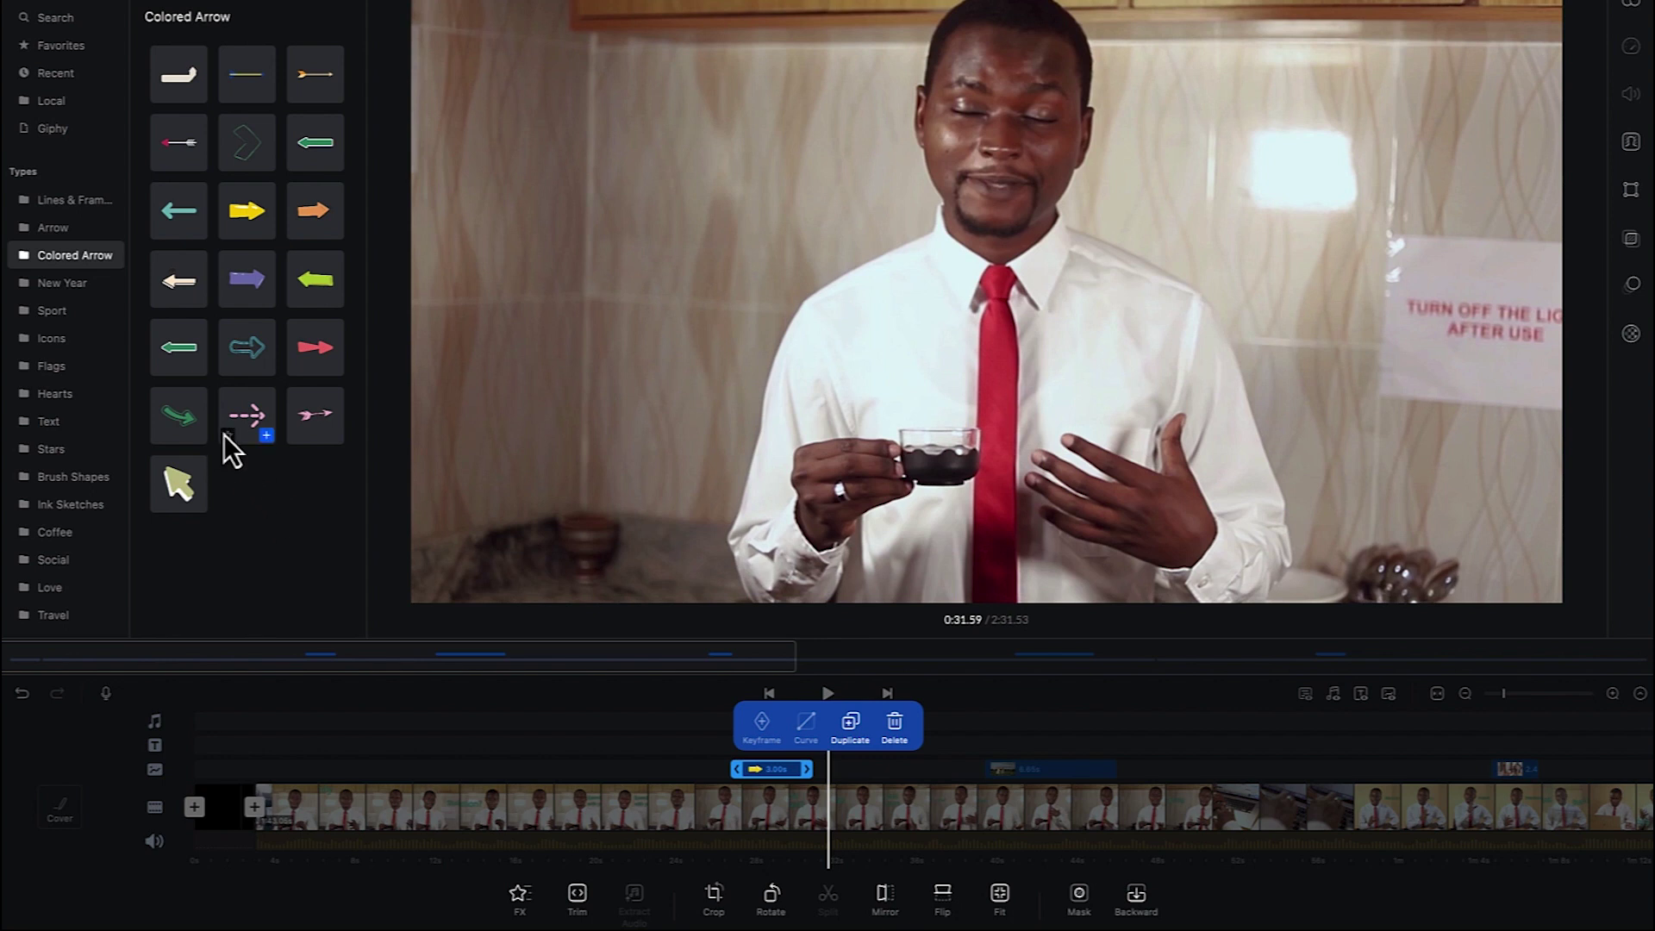
Step: Browse the Sport category, then display the Stars sticker collection
{"action": "left_click", "coordinate": [73, 319]}
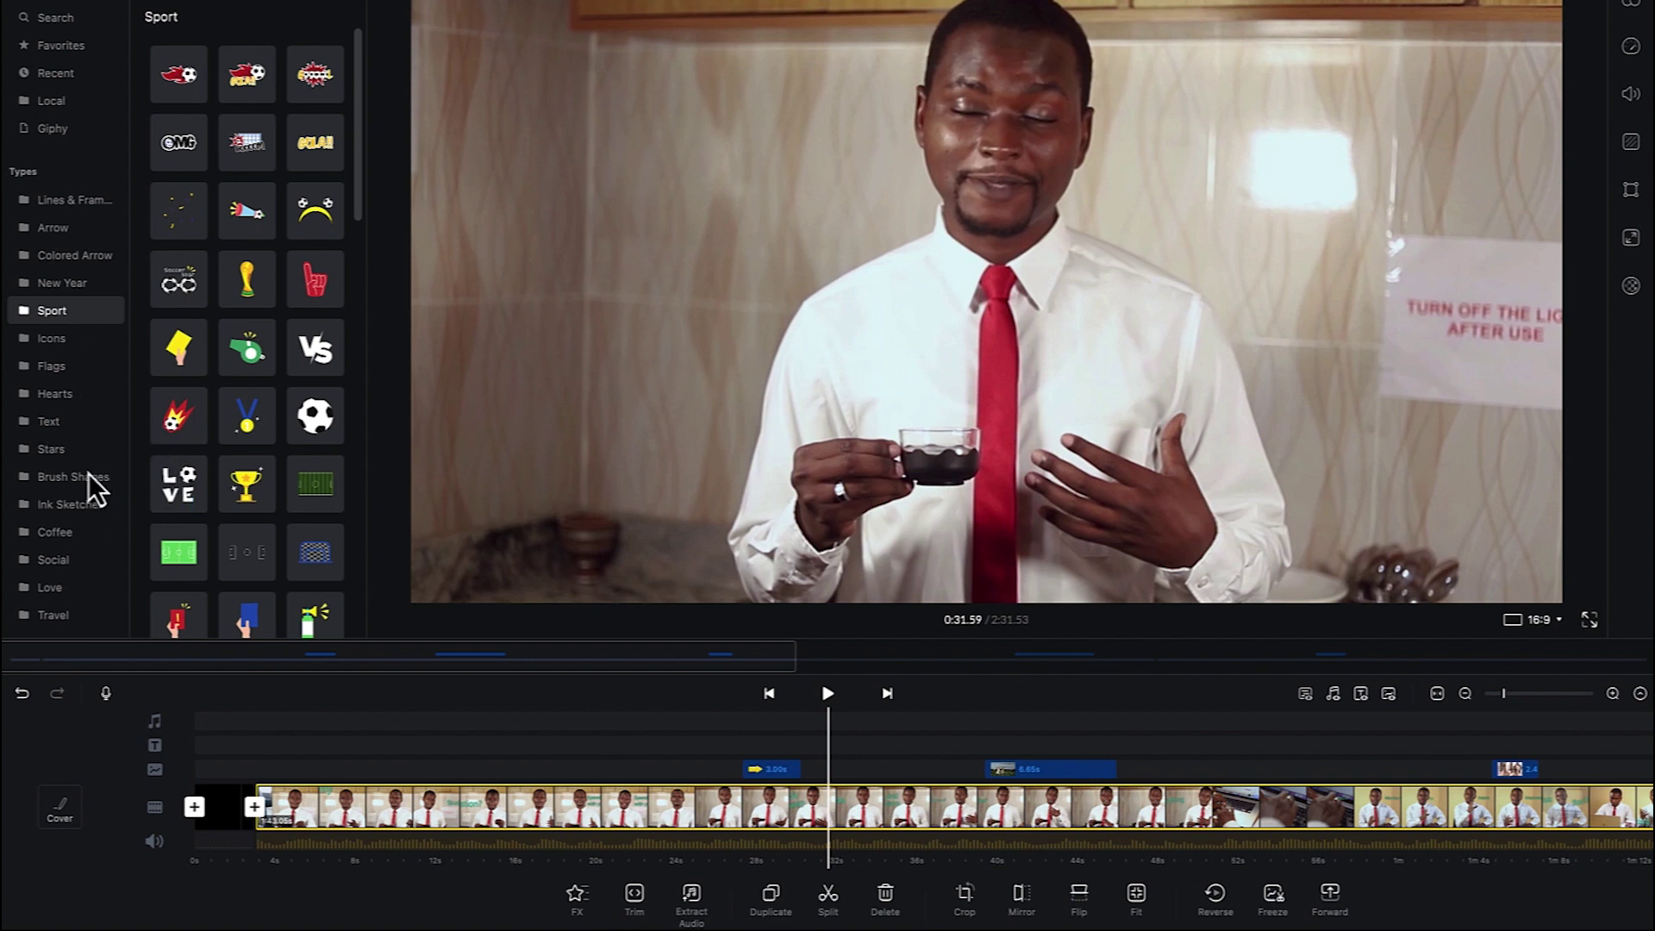
{"action": "scroll", "coordinate": [31, 480], "scroll_direction": "down", "scroll_amount": 1}
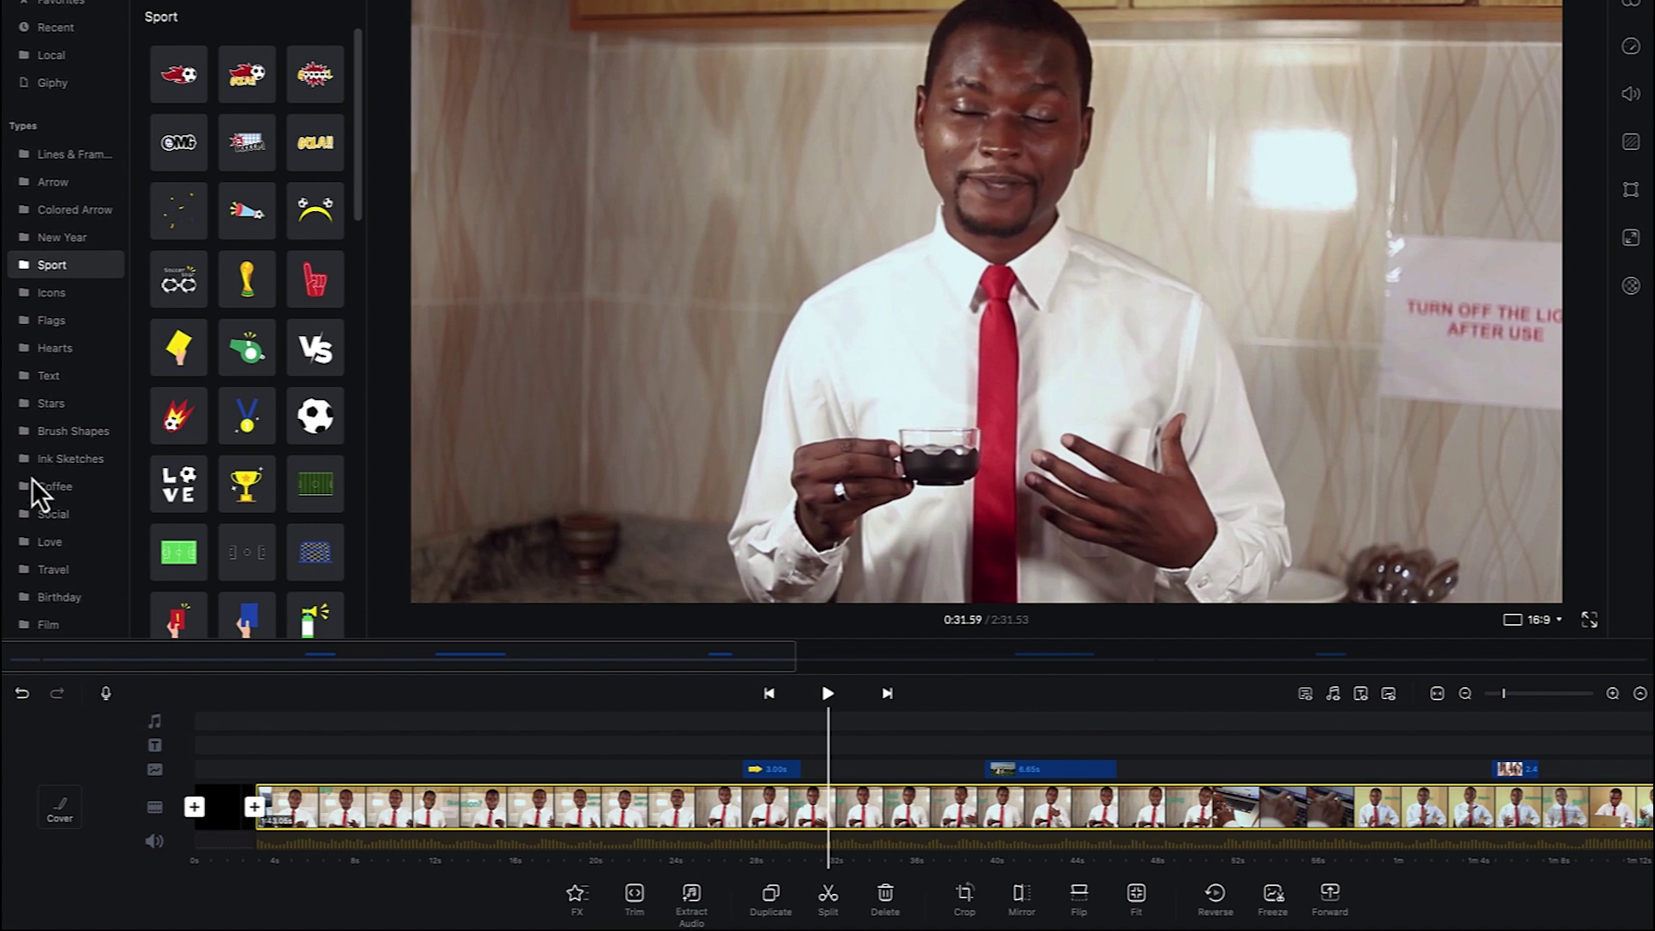
{"action": "left_click", "coordinate": [50, 404]}
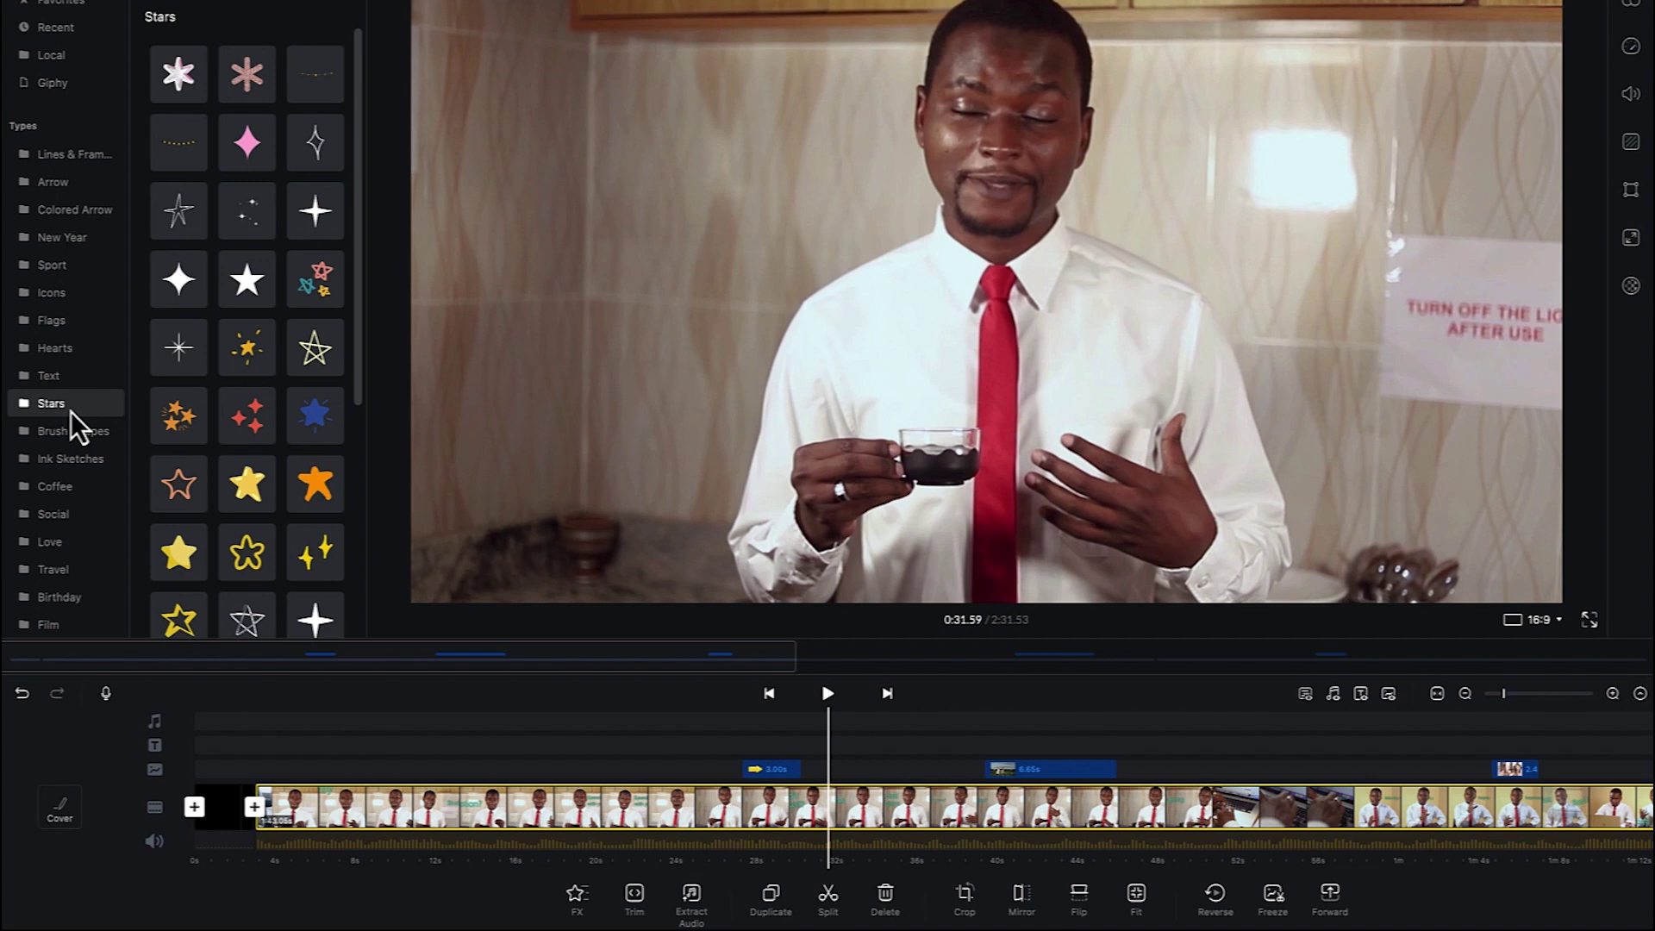
Step: Drag the thin white sparkle sticker from Stars onto the sticker track
{"action": "mouse_move", "coordinate": [203, 432]}
{"action": "mouse_move", "coordinate": [176, 375]}
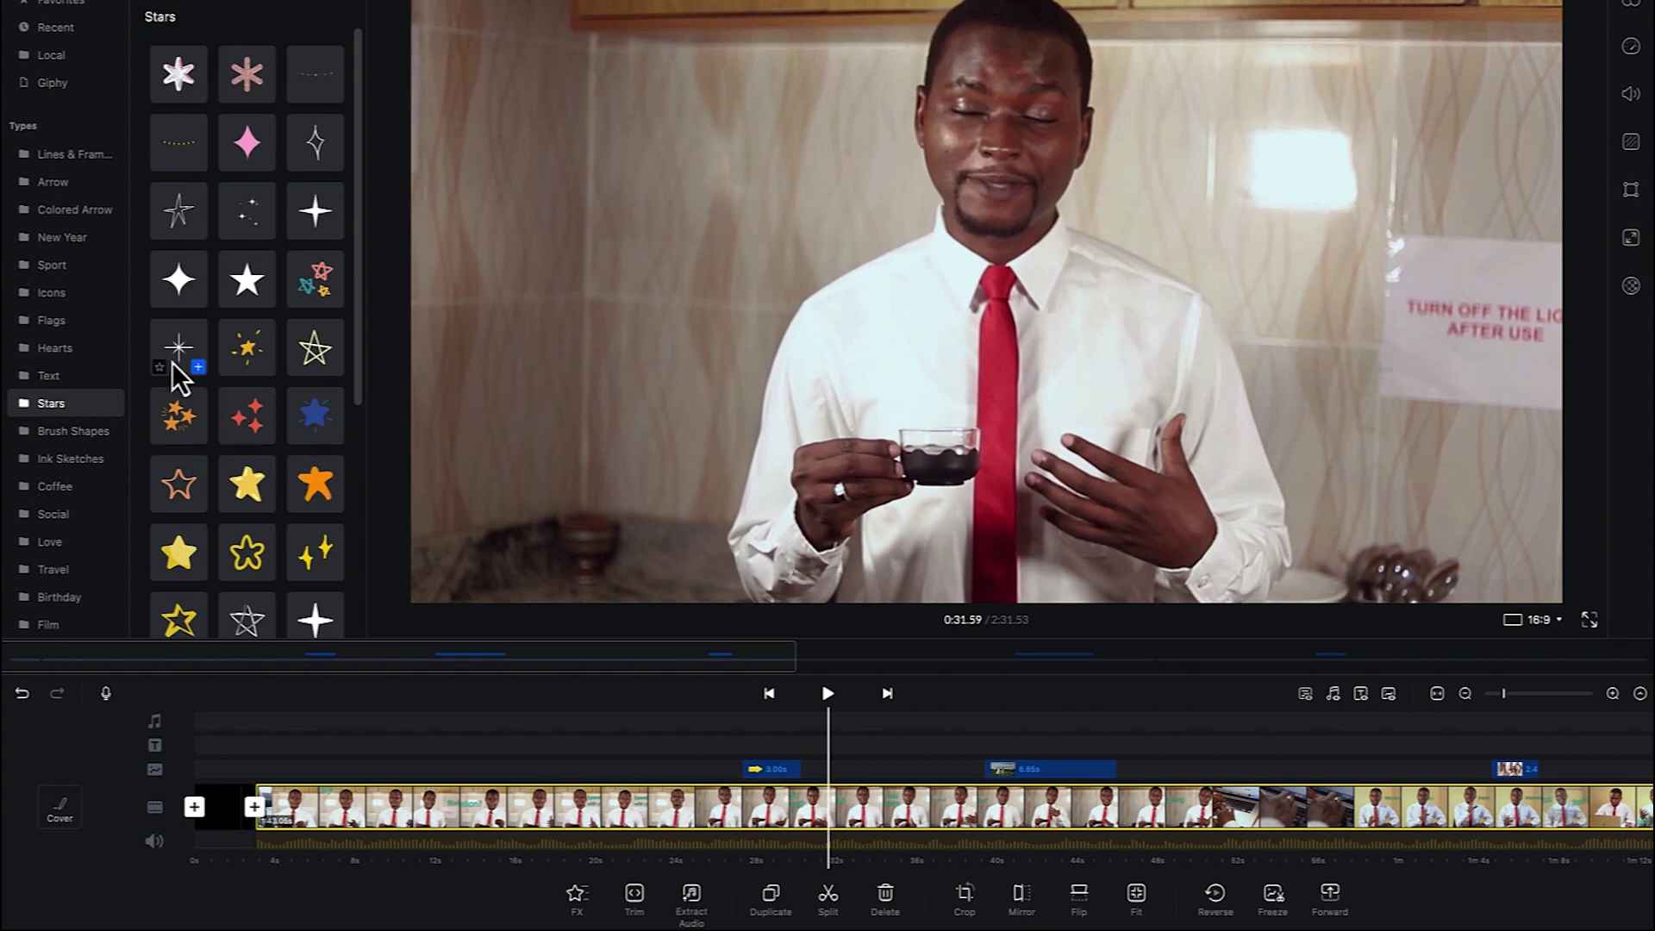
{"action": "mouse_move", "coordinate": [177, 375]}
{"action": "left_mouse_down"}
{"action": "mouse_move", "coordinate": [374, 528]}
{"action": "mouse_move", "coordinate": [551, 776]}
{"action": "left_mouse_up"}
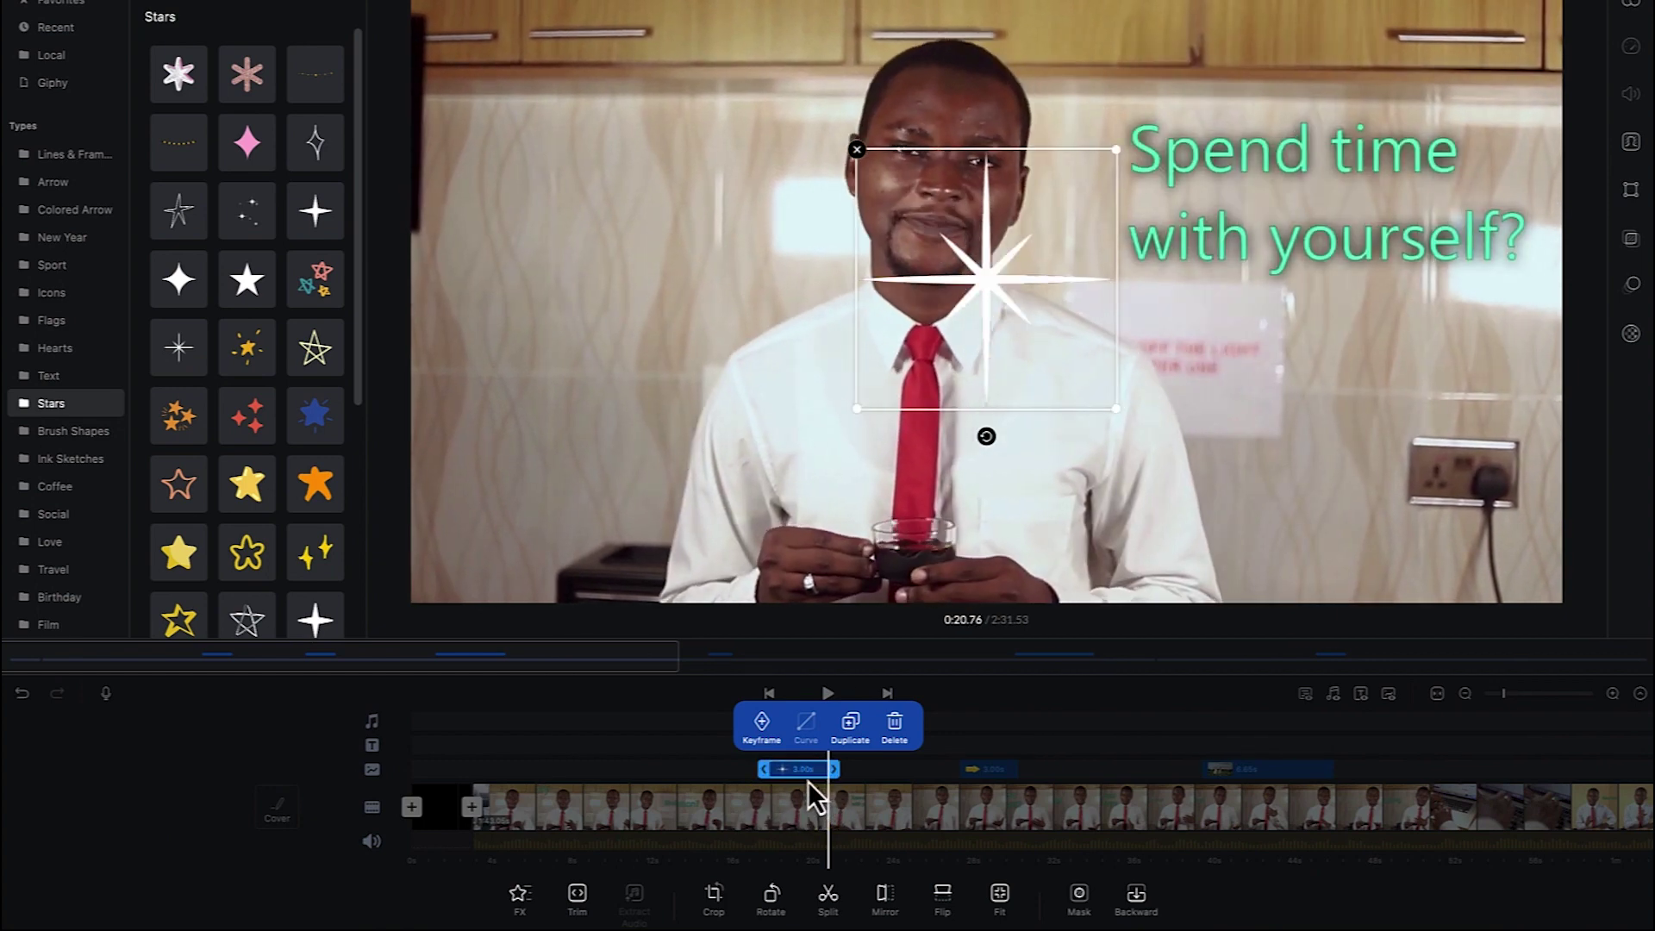
Step: Shift the sparkle clip slightly later and move the sparkle down onto the man's shirt
{"action": "left_click_drag", "start_coordinate": [824, 769], "coordinate": [829, 767]}
{"action": "left_click", "coordinate": [829, 767]}
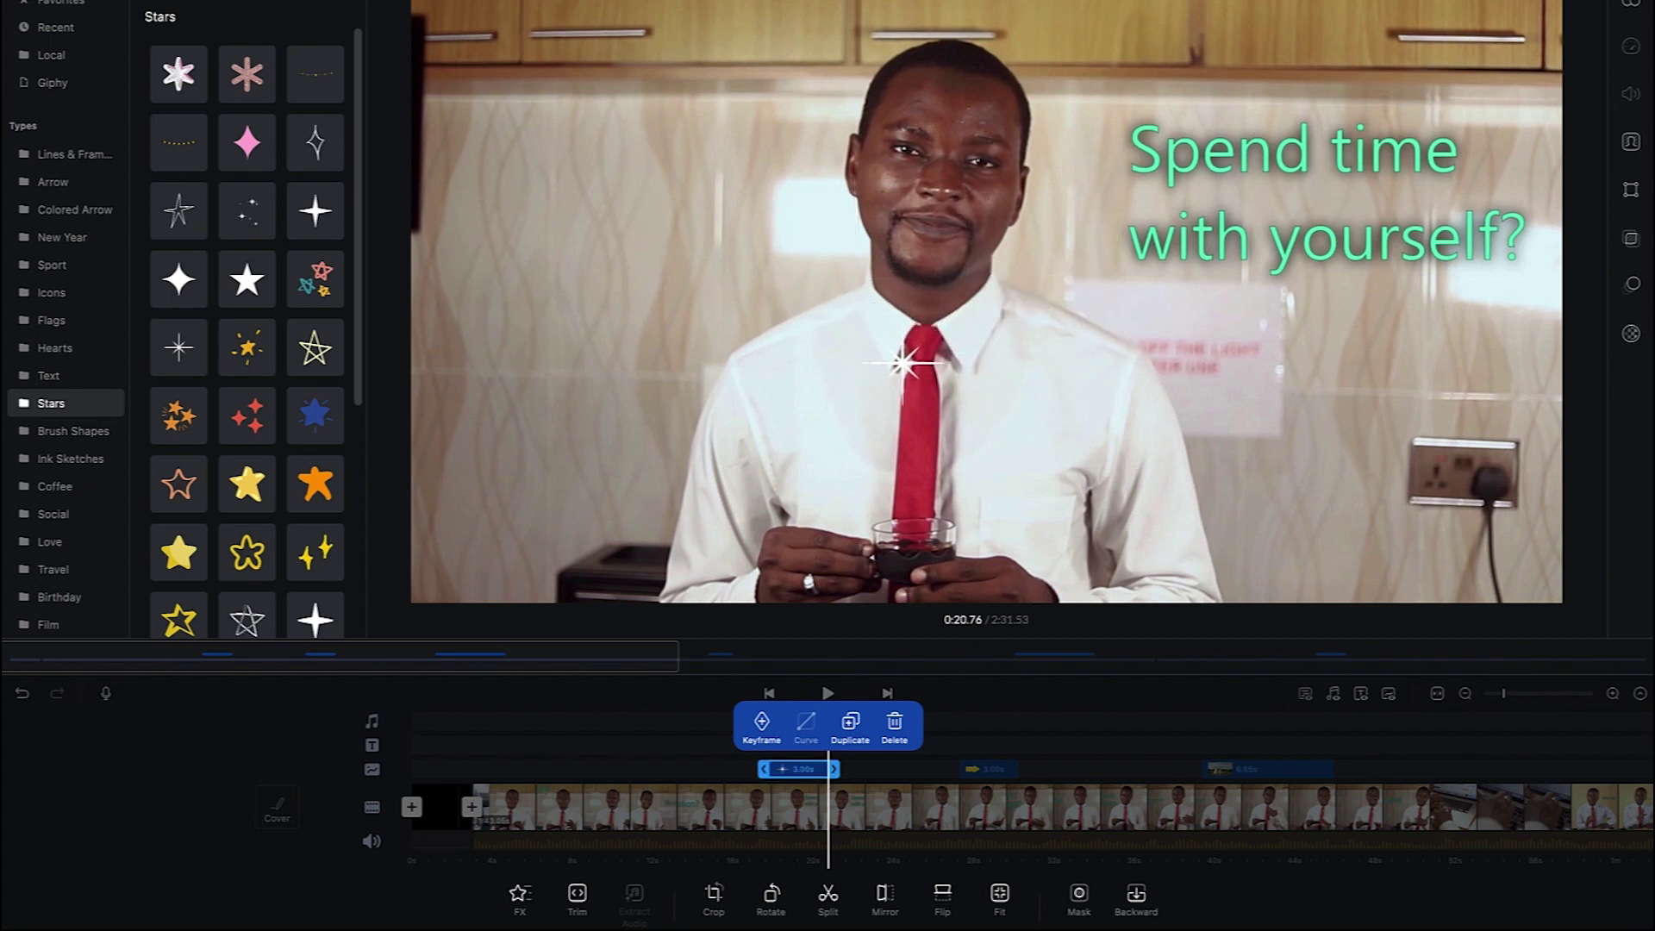
{"action": "left_click_drag", "start_coordinate": [894, 359], "coordinate": [927, 563]}
{"action": "left_click", "coordinate": [831, 804]}
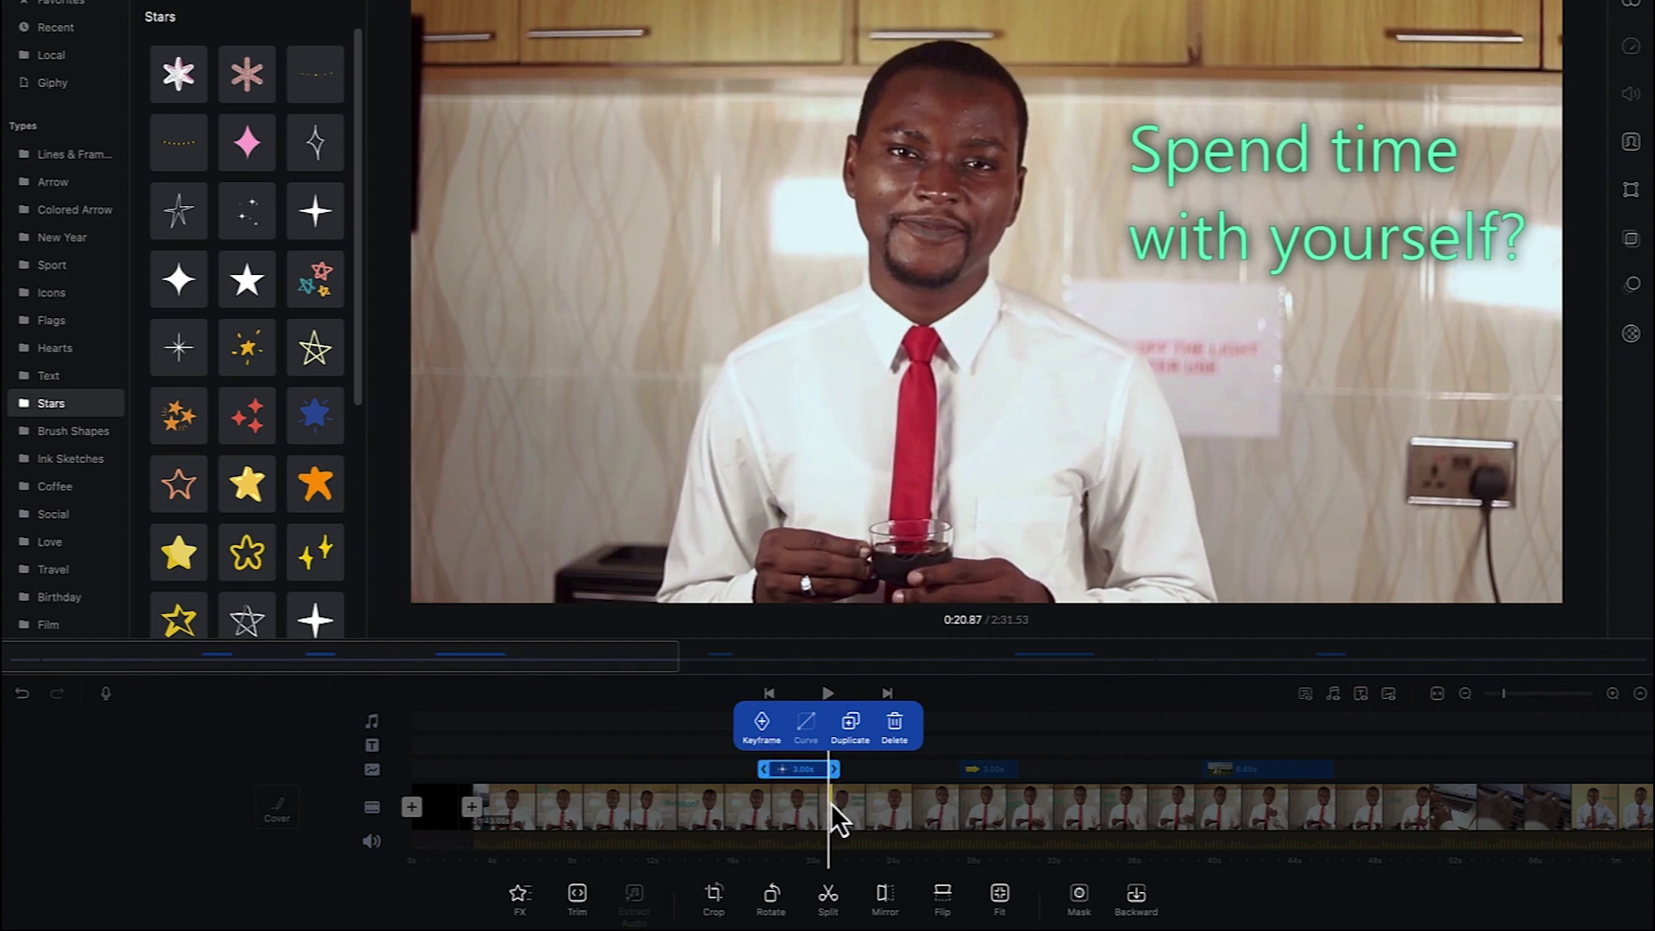
{"action": "scroll", "coordinate": [738, 820], "scroll_direction": "left", "scroll_amount": 2}
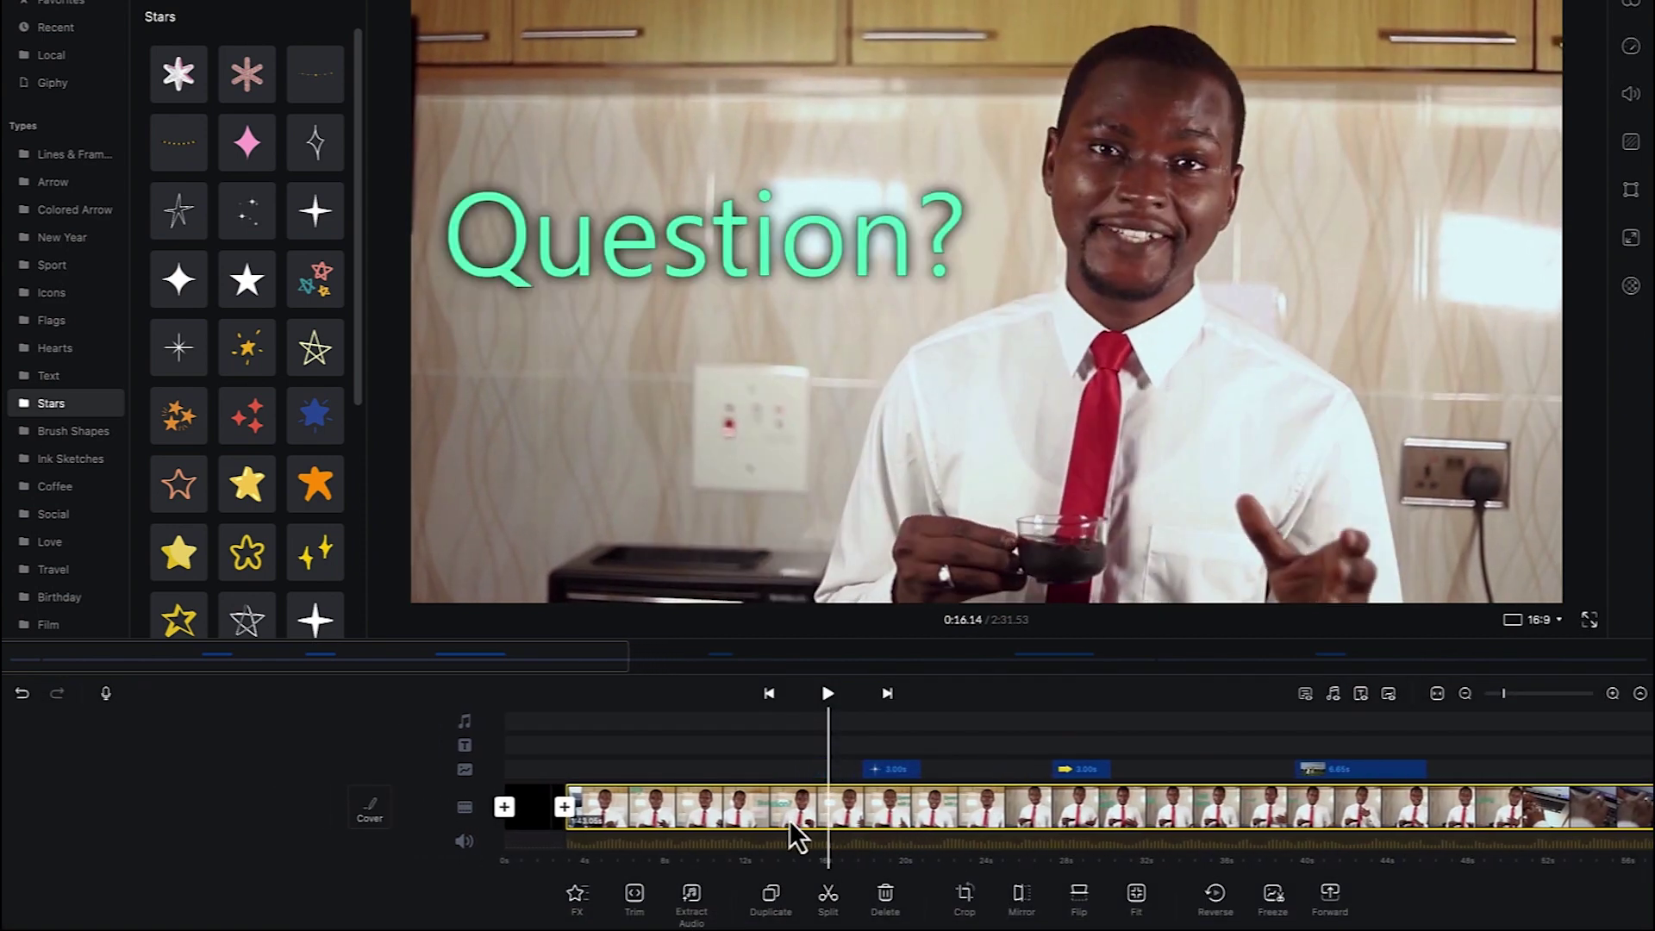
{"action": "scroll", "coordinate": [753, 820], "scroll_direction": "right", "scroll_amount": 3}
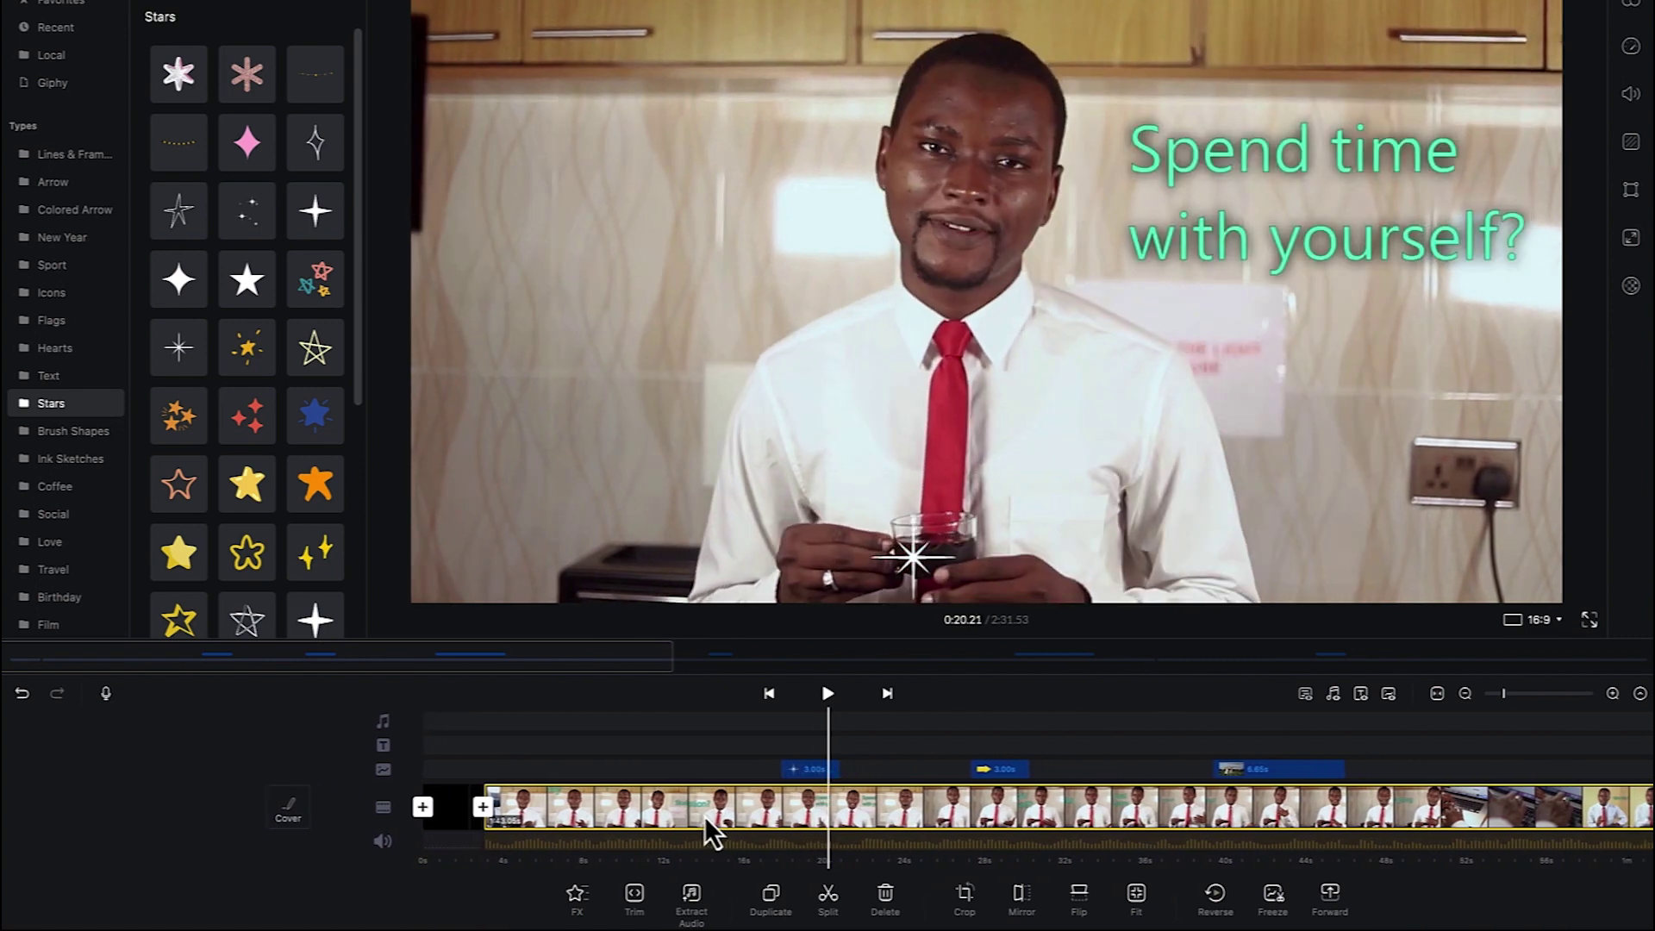
{"action": "scroll", "coordinate": [660, 814], "scroll_direction": "left", "scroll_amount": 1}
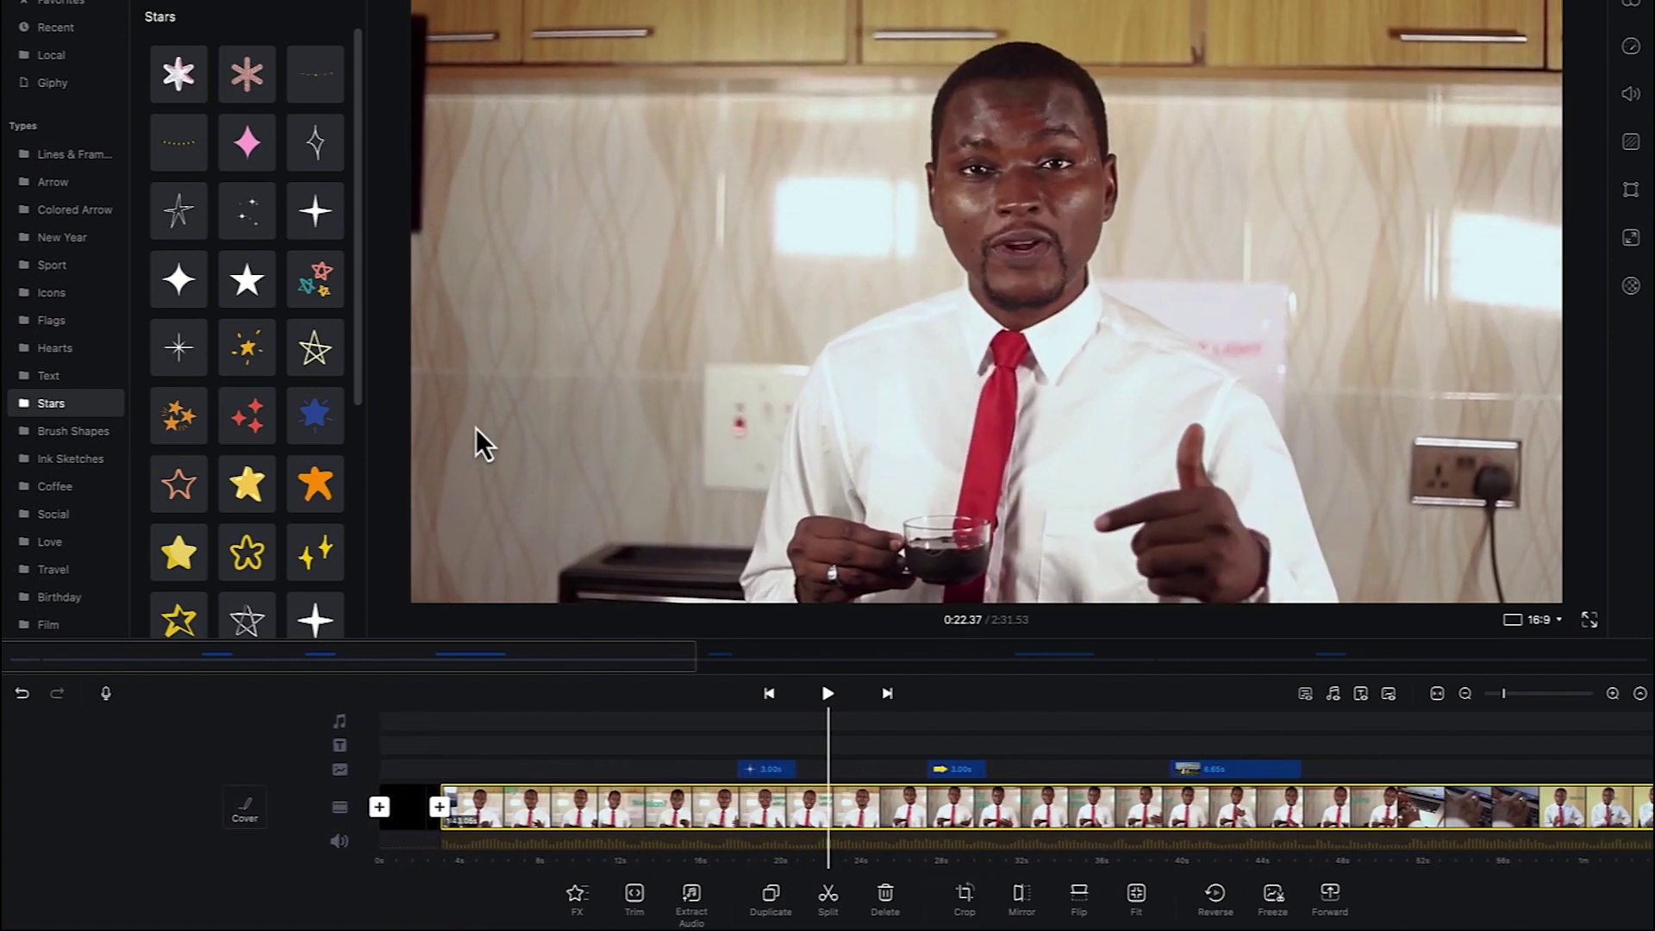